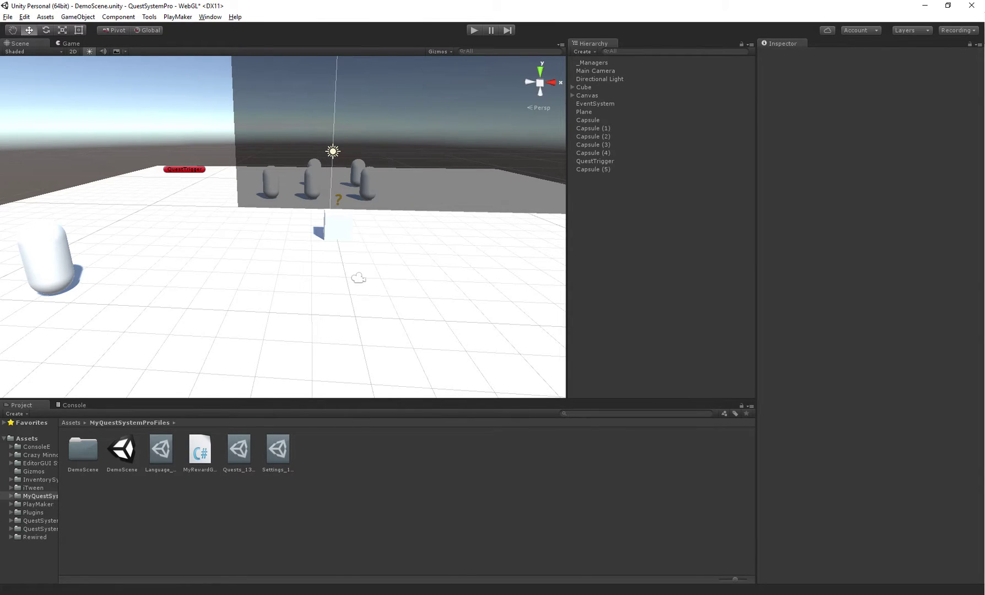
Create a 3D cube and place it on the plane near the QuestTrigger, at about X -8.59, Y 0.44, Z -2.19
click(78, 17)
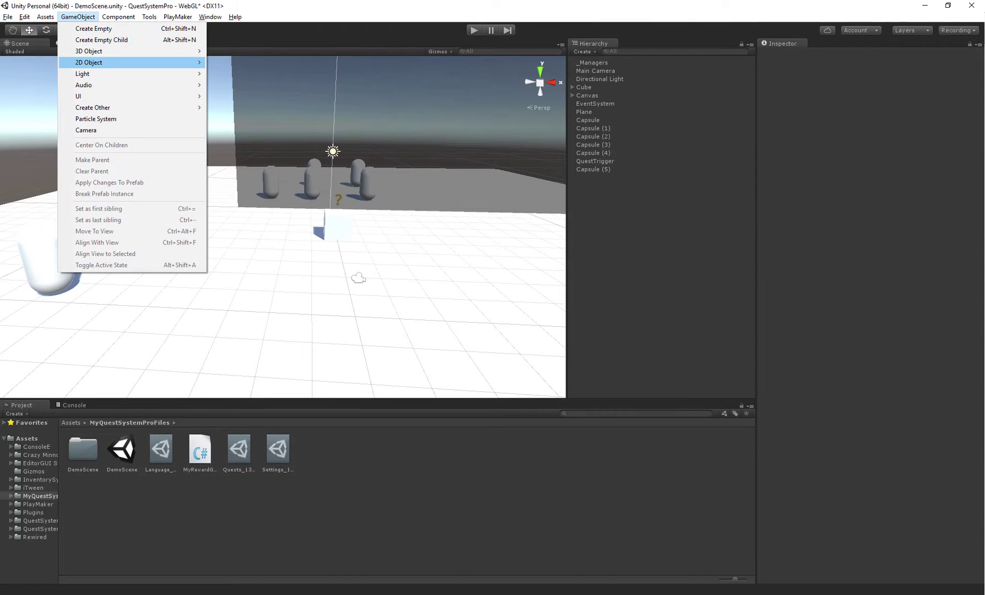
mouse_move(88, 51)
click(228, 51)
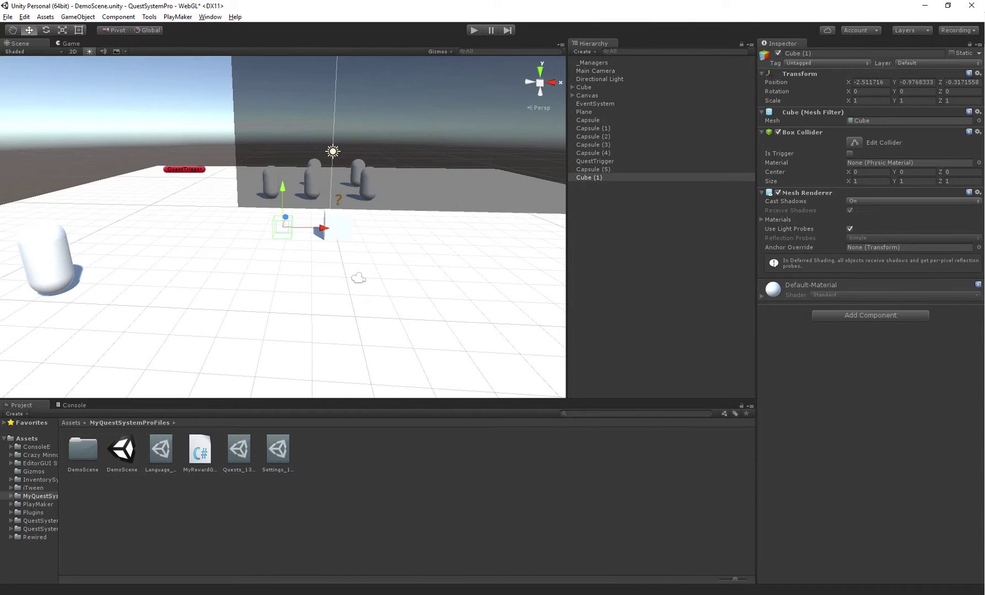
drag(282, 225, 154, 206)
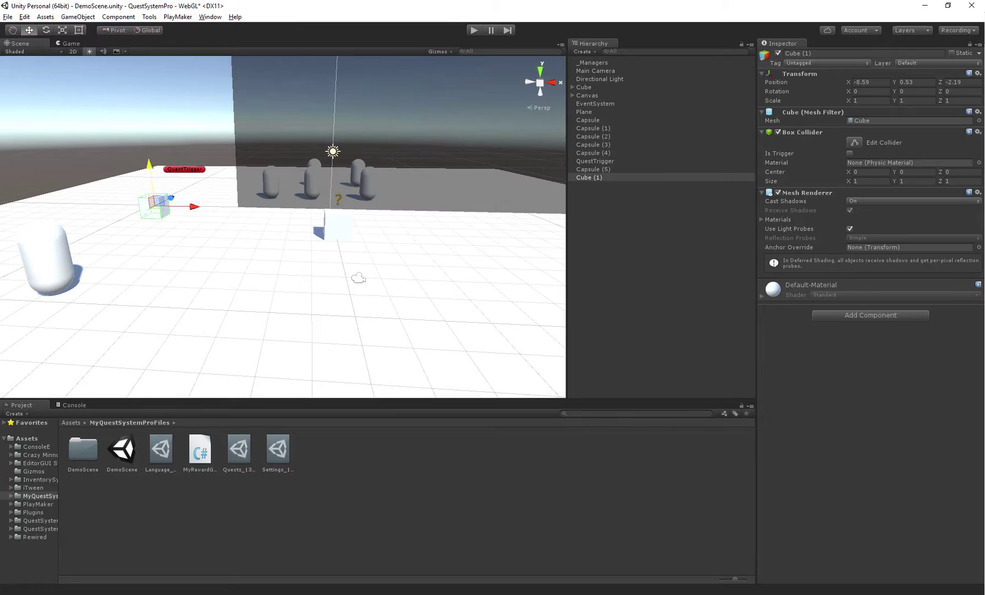
drag(149, 164, 86, 179)
key(f)
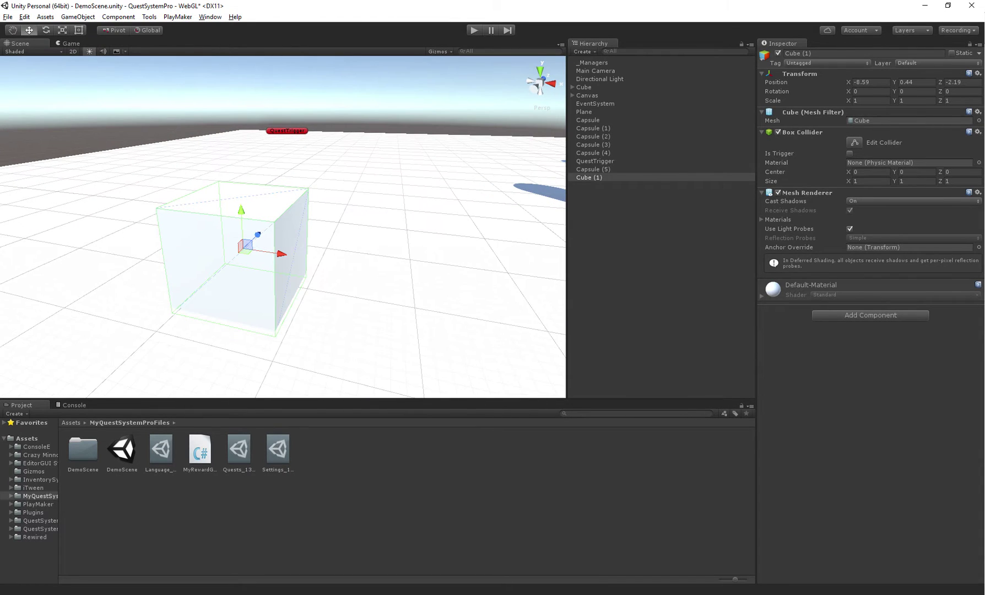
Add a Dialogue Owner component to the new cube
key(ctrl+shift+a)
text(dialoguee)
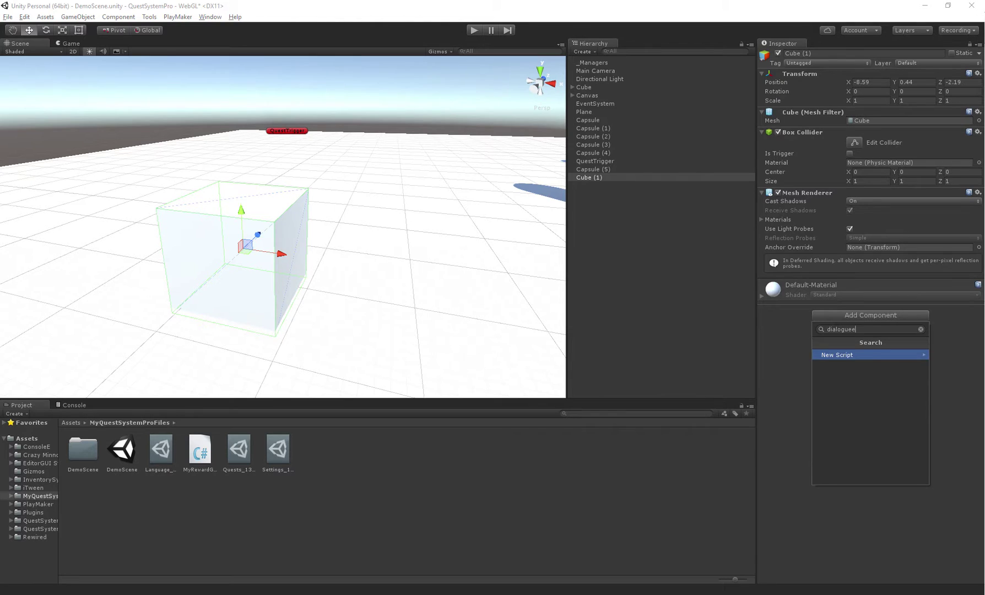
key(BackSpace)
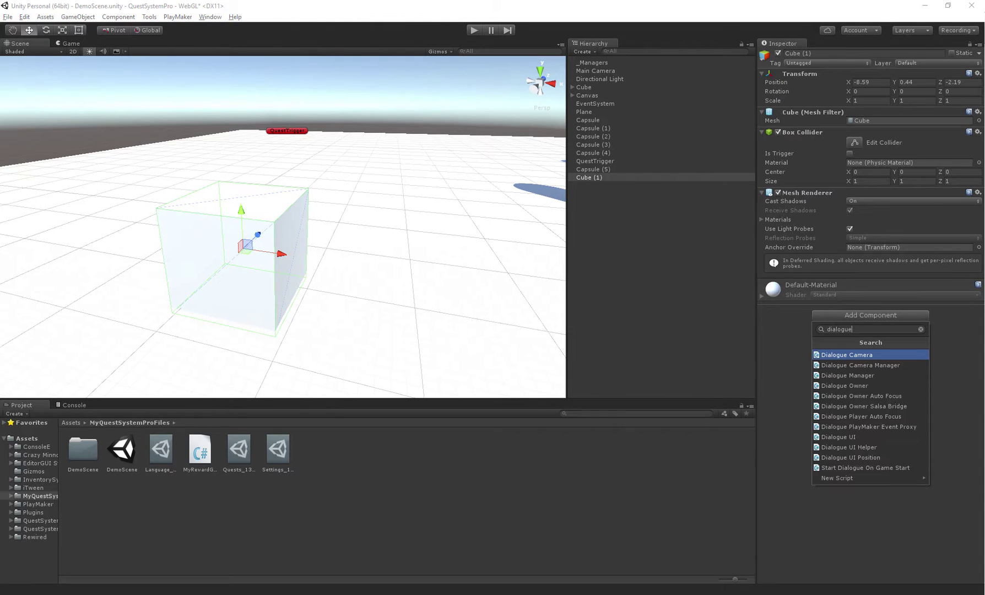
text(Owner)
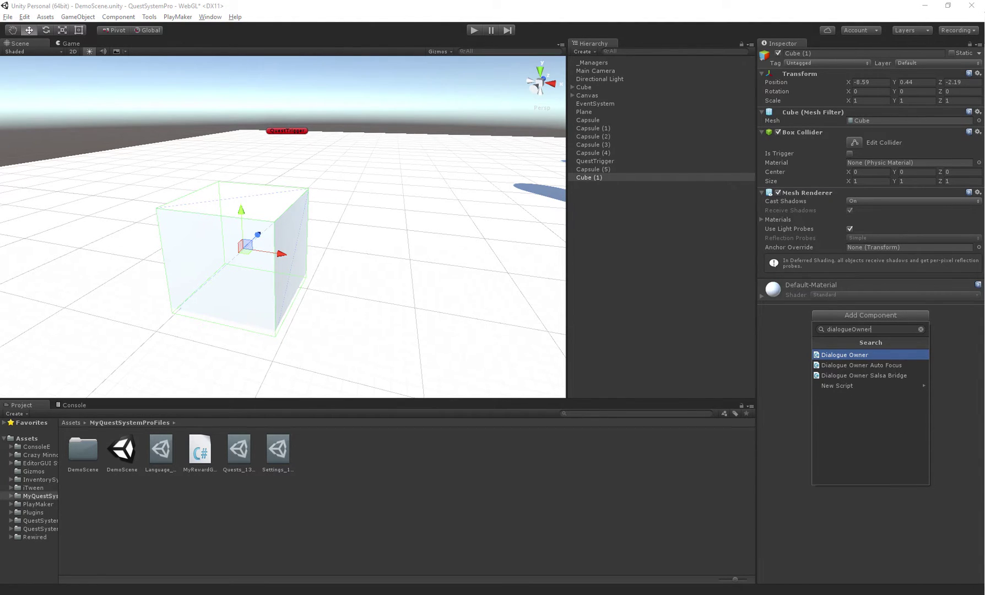
key(Return)
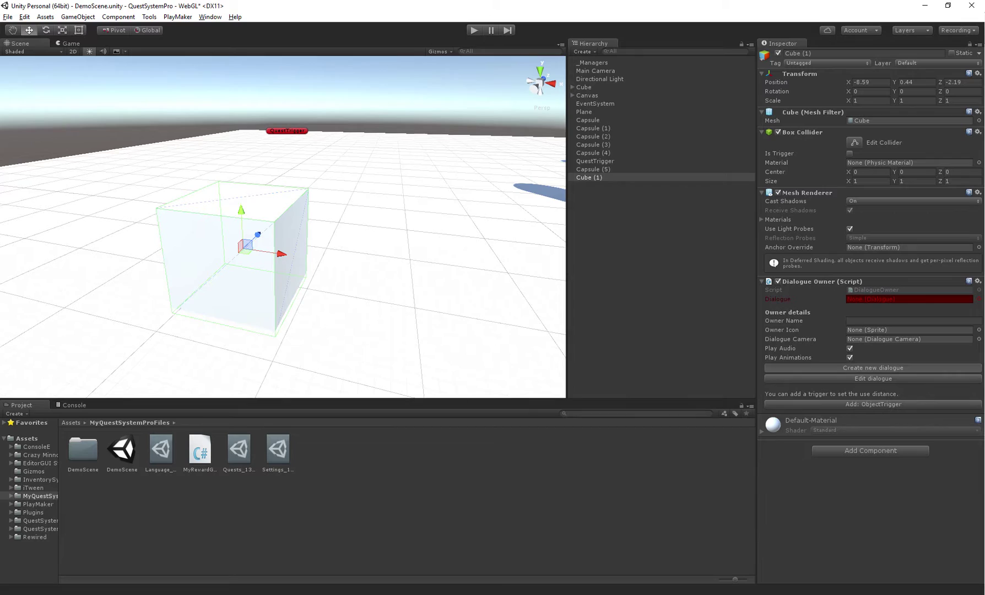
Create a new dialogue for the cube's Dialogue Owner and save the asset in the MyQuestSystemProFiles folder under its suggested name
click(873, 367)
drag(450, 123, 472, 123)
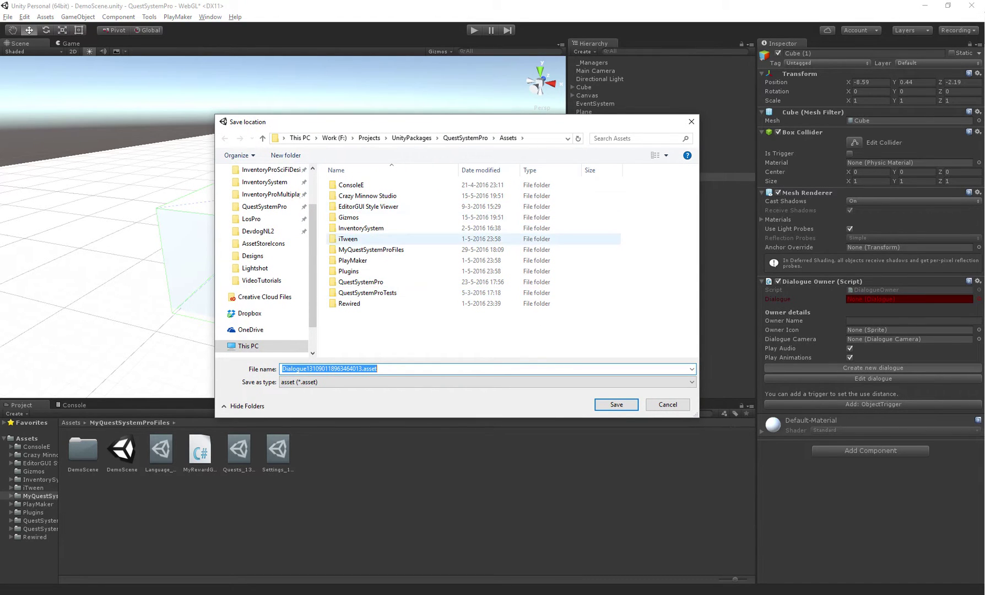
double_click(371, 249)
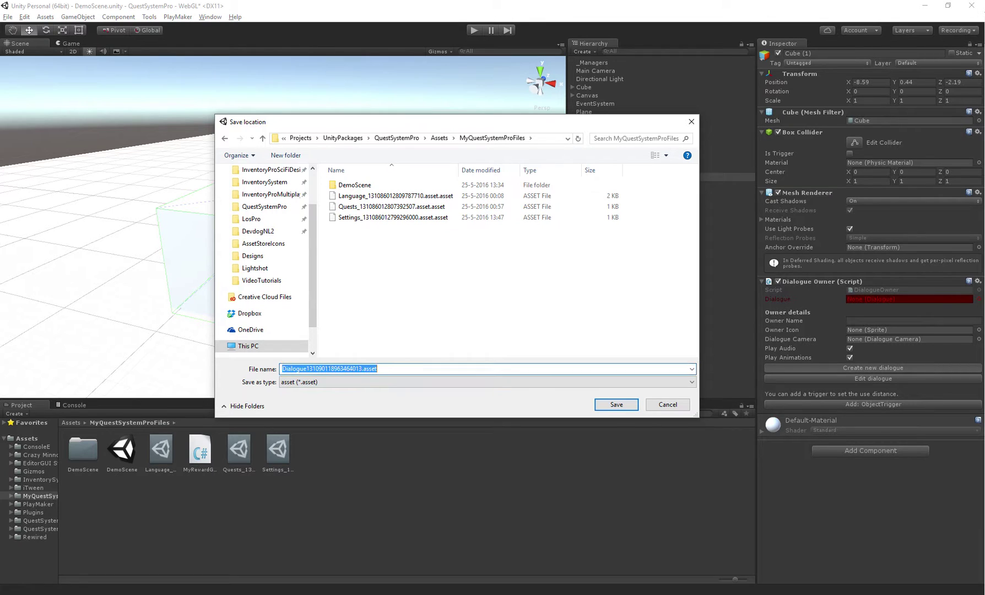
click(616, 404)
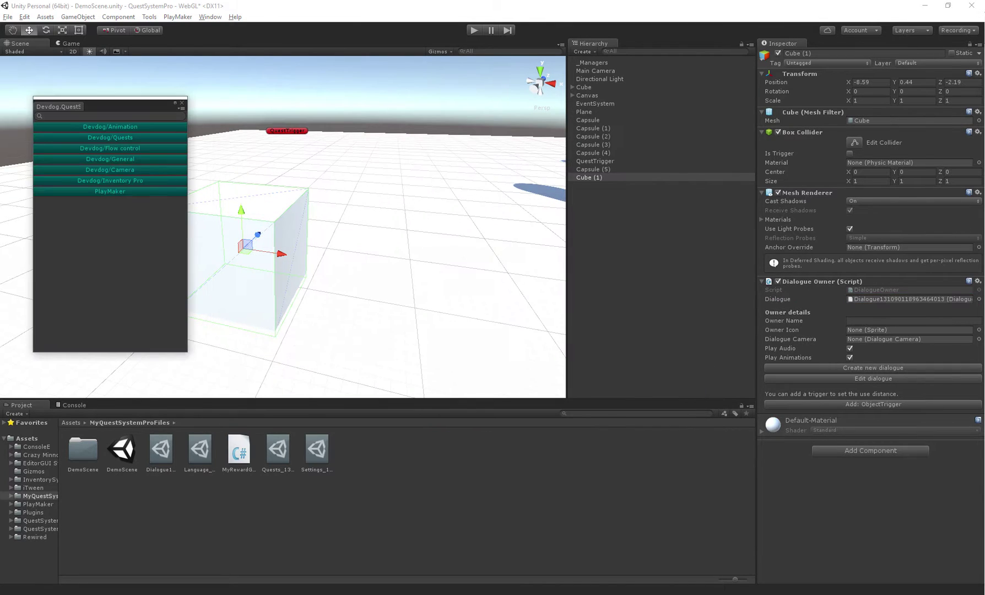
Arrange the Dialogue editor and the node list window side by side so both are fully visible
drag(984, 44, 470, 20)
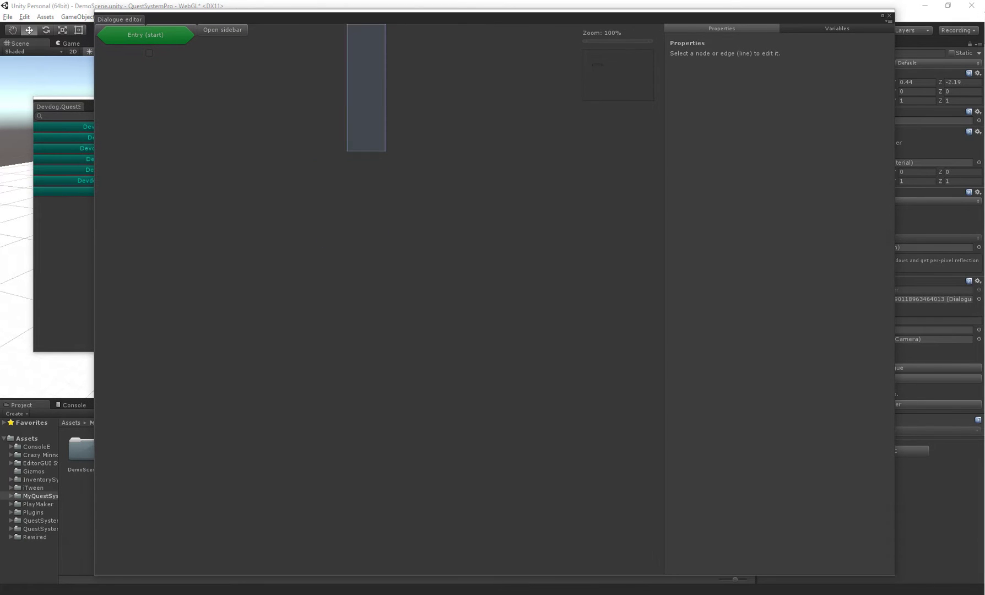
middle_drag(293, 93, 373, 94)
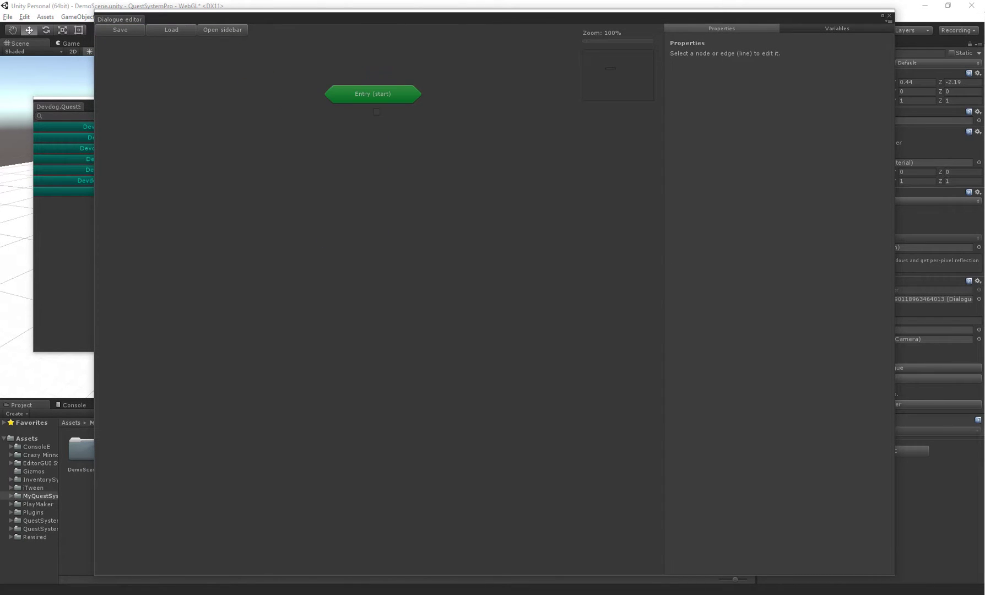
drag(271, 66, 449, 151)
click(449, 151)
click(372, 94)
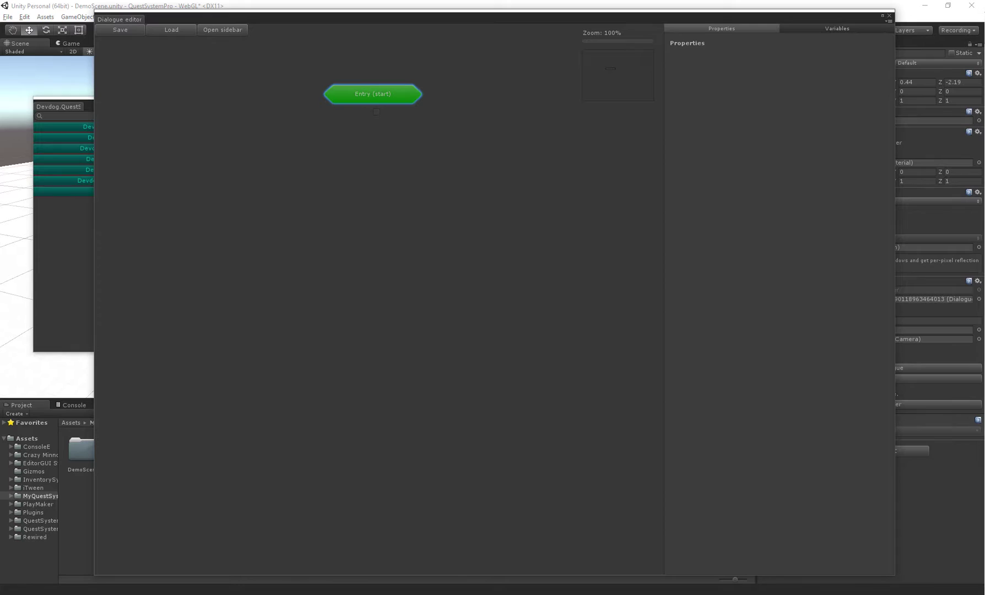
click(380, 145)
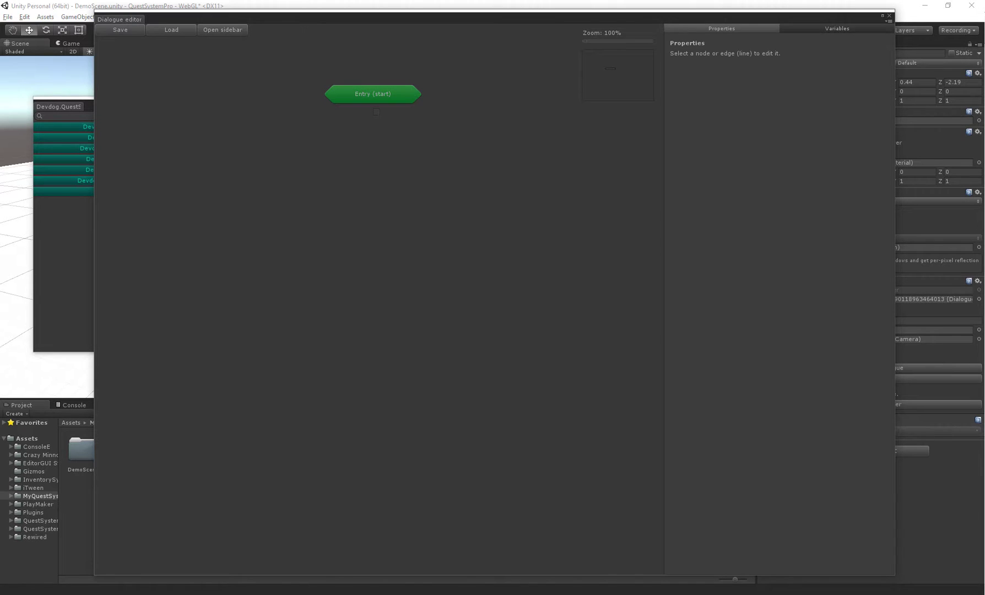
drag(474, 16, 516, 16)
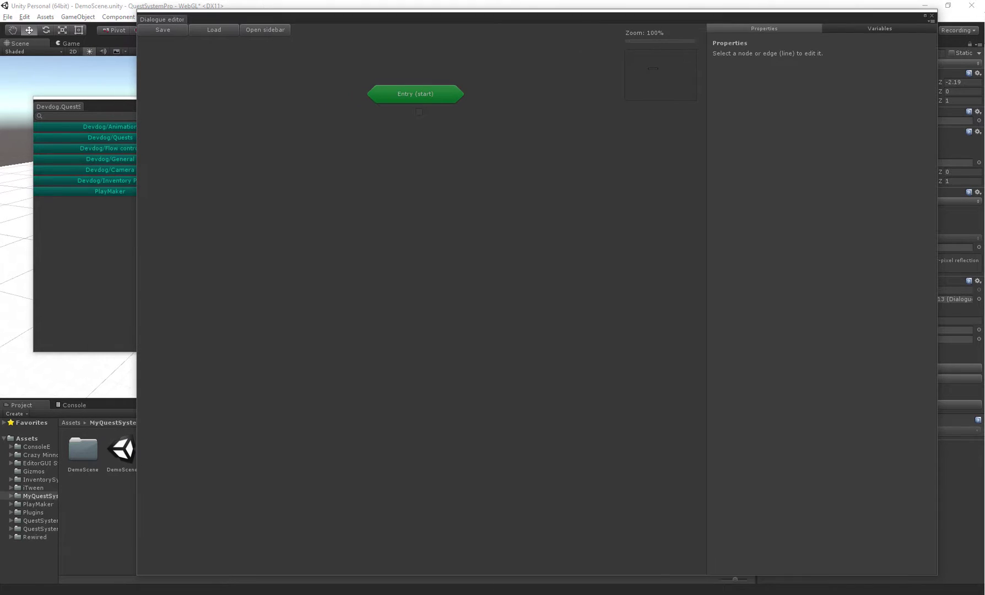
drag(105, 101, 84, 109)
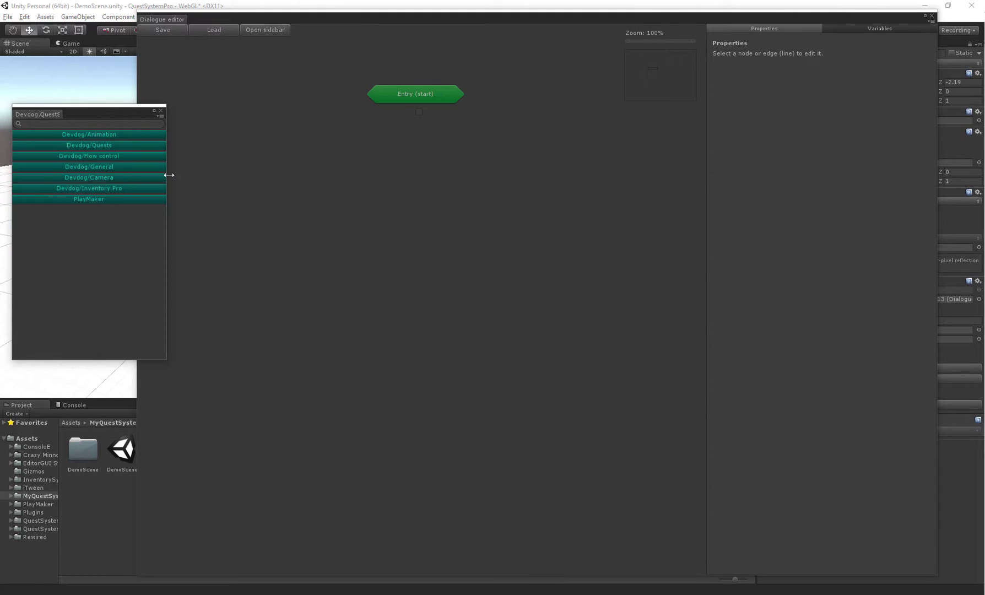
drag(169, 175, 171, 175)
drag(473, 16, 507, 15)
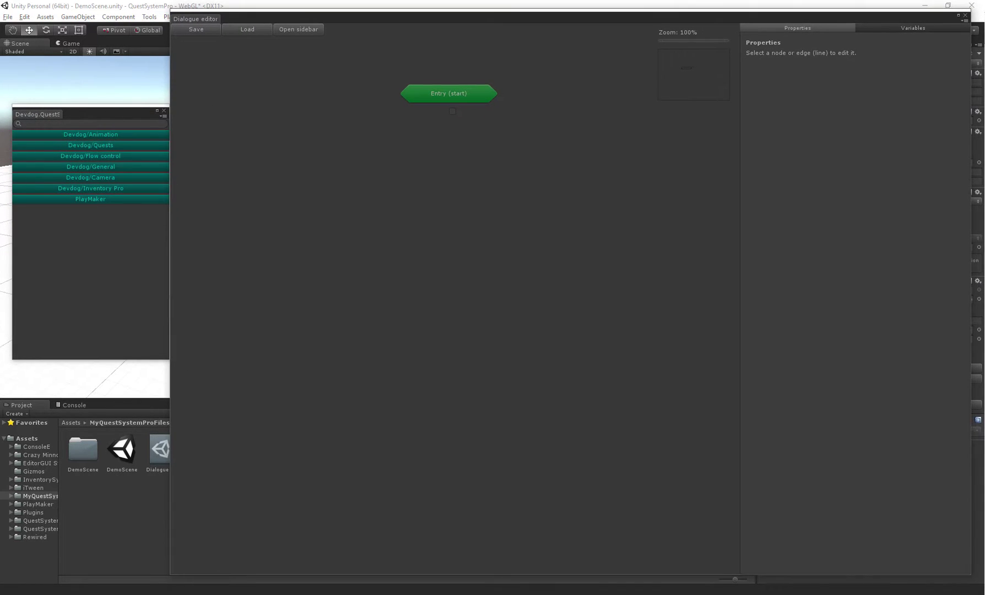
drag(97, 110, 92, 111)
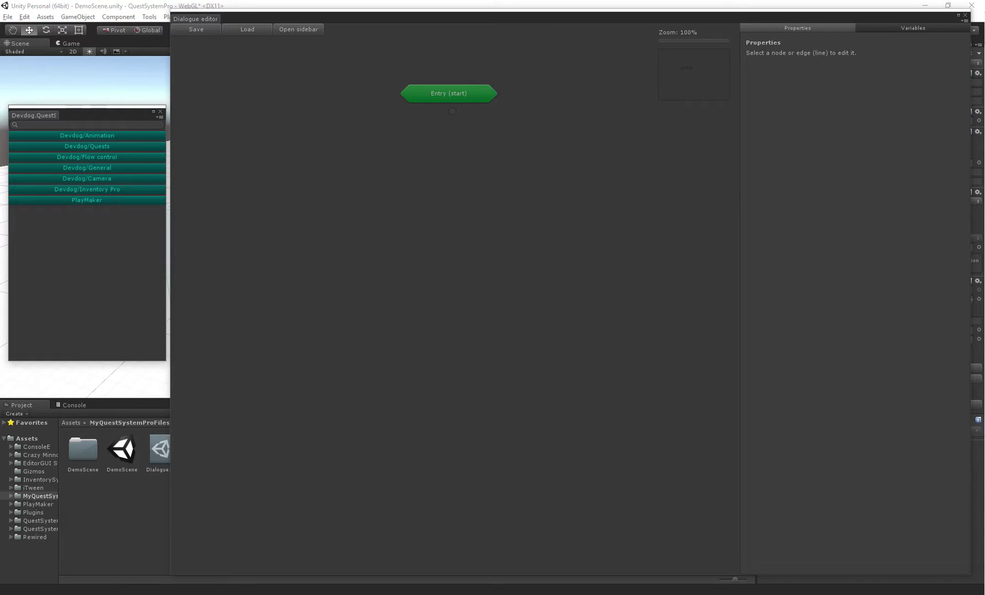
Add a Node from the Devdog/General category and position it just below the Entry node
middle_drag(455, 221, 445, 217)
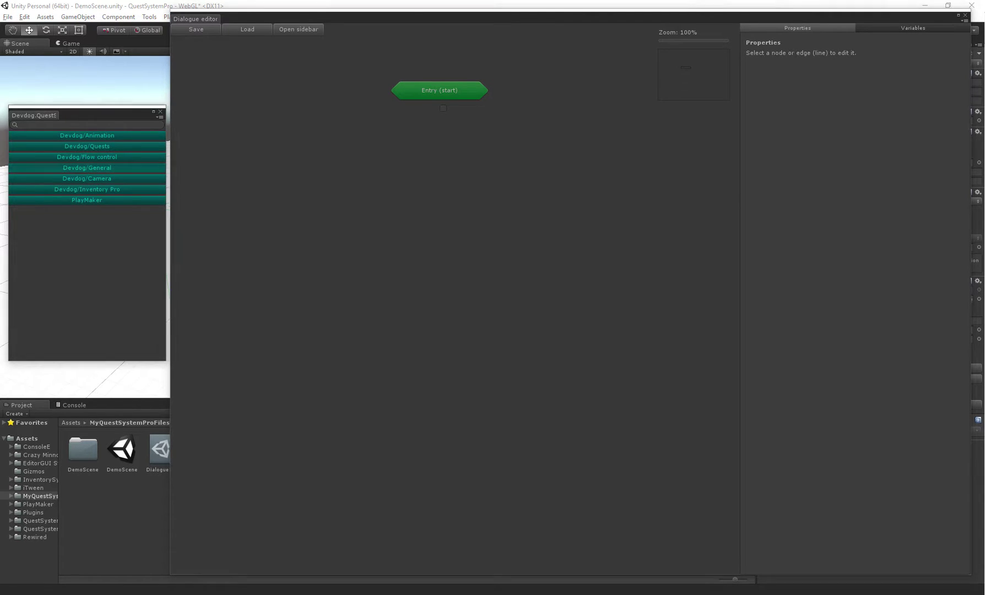
click(87, 168)
click(90, 178)
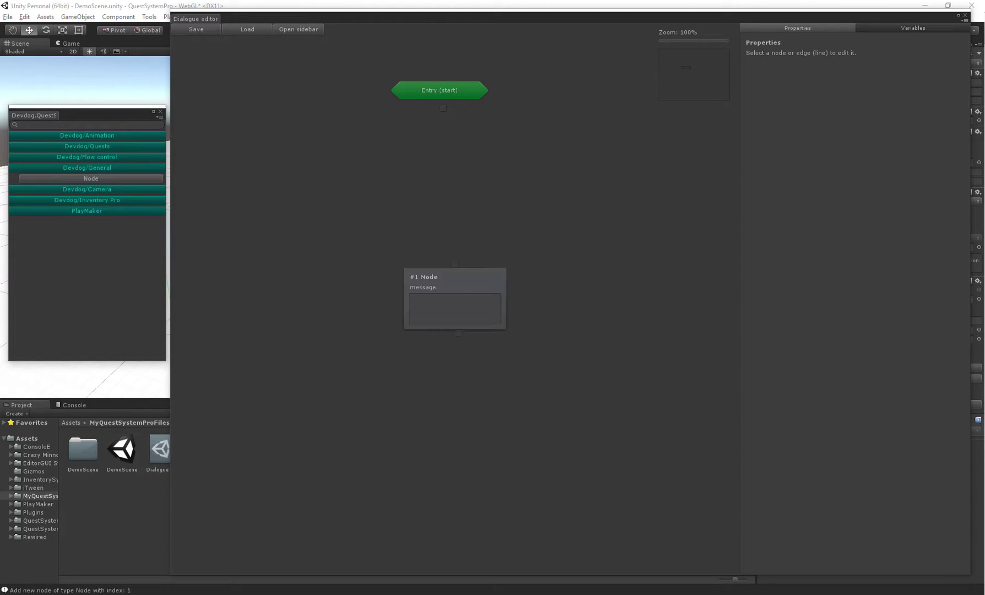
drag(455, 278, 443, 169)
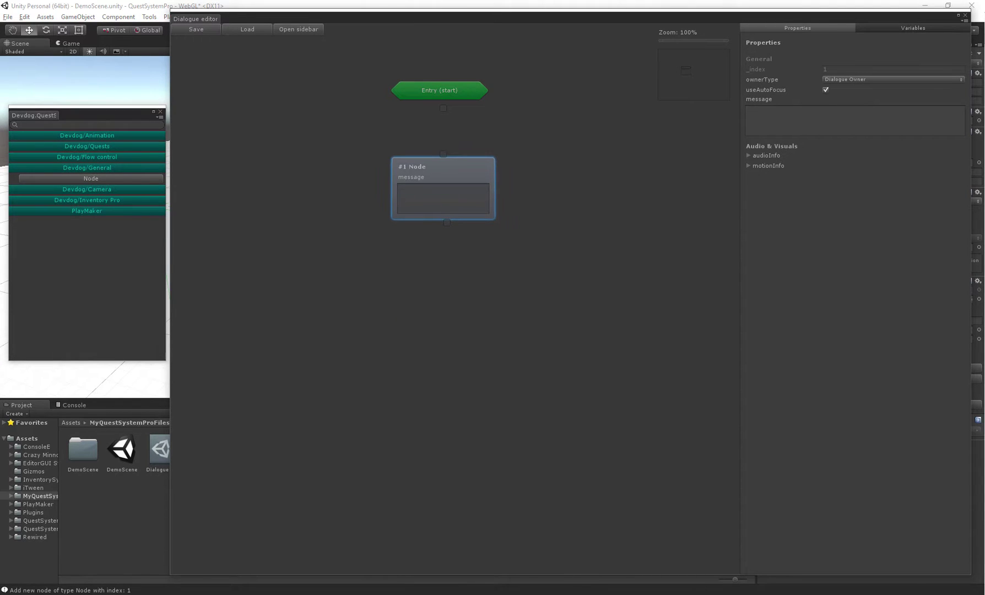
Connect the Entry node's output to node #1's input and align node #1 beneath it
drag(443, 108, 444, 154)
middle_drag(515, 152, 529, 154)
drag(478, 170, 475, 168)
click(531, 163)
Examine the properties of node #1 and of the line linking it to the Entry node
click(476, 169)
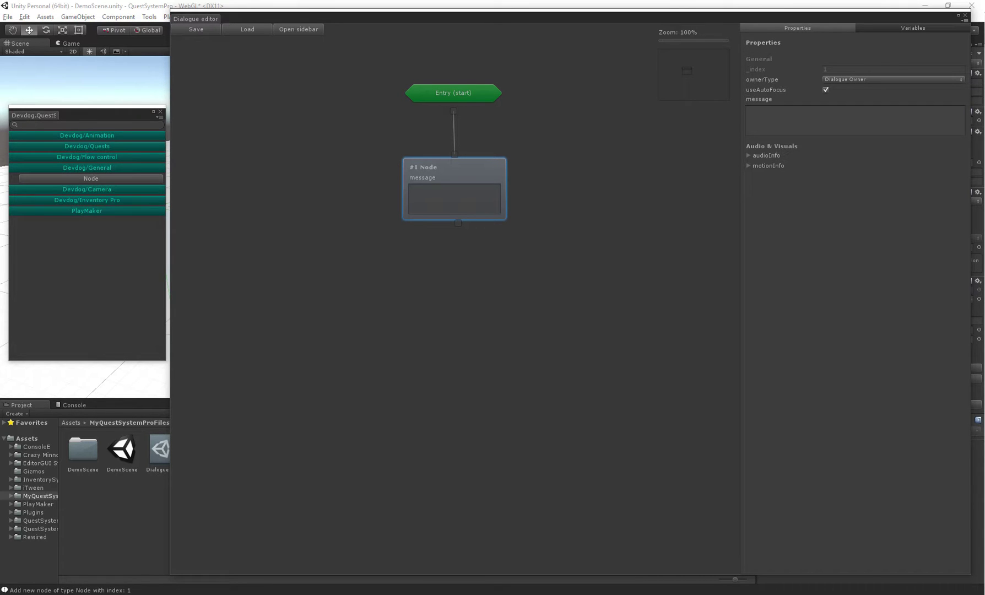
click(461, 200)
click(531, 176)
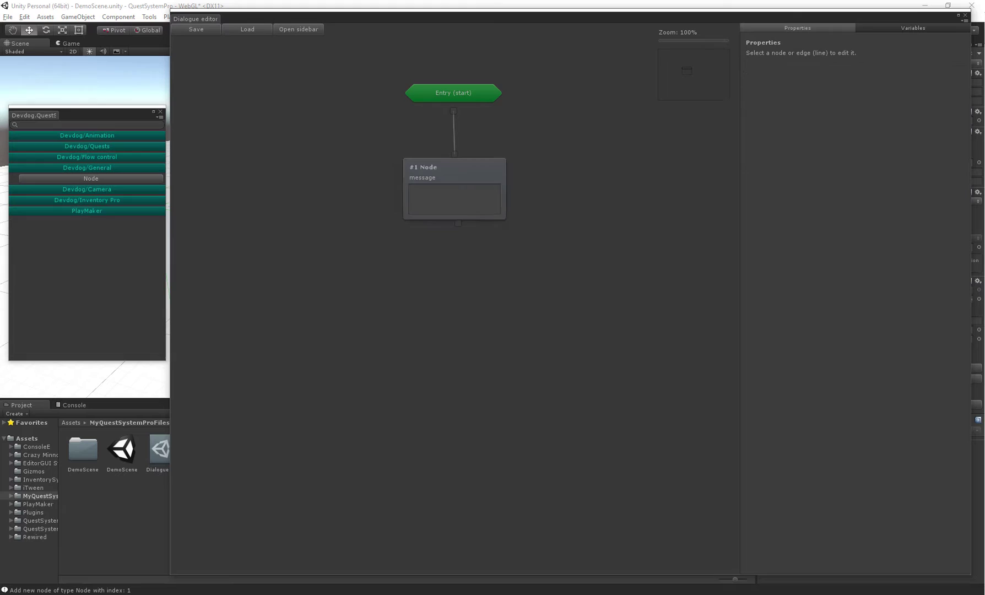
click(475, 169)
click(454, 133)
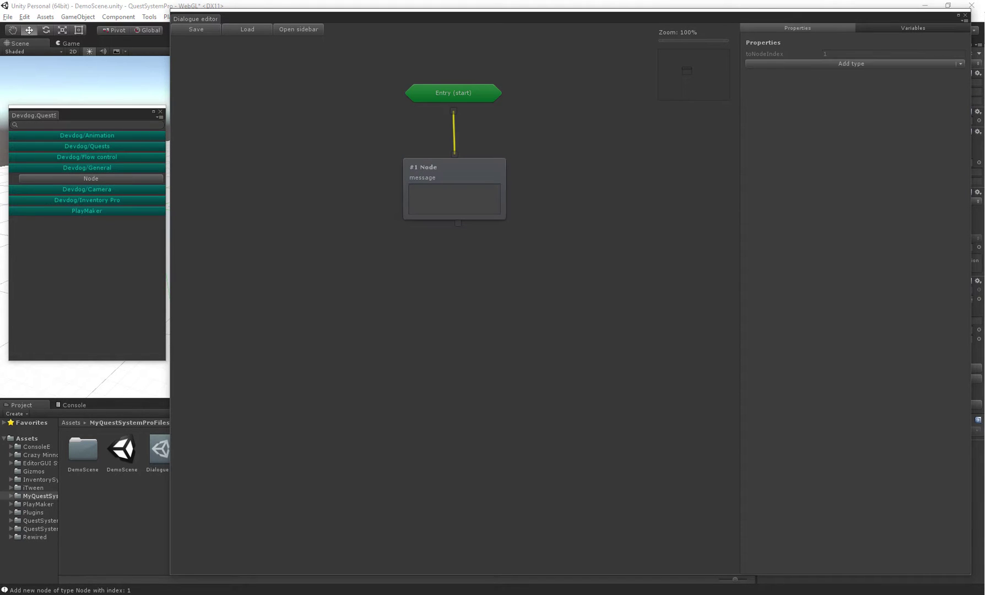
click(523, 143)
Enter the message "Hi there" in node #1 and align the node under the Entry node
middle_drag(523, 143, 543, 101)
drag(480, 125, 482, 117)
click(476, 148)
middle_drag(477, 148, 473, 185)
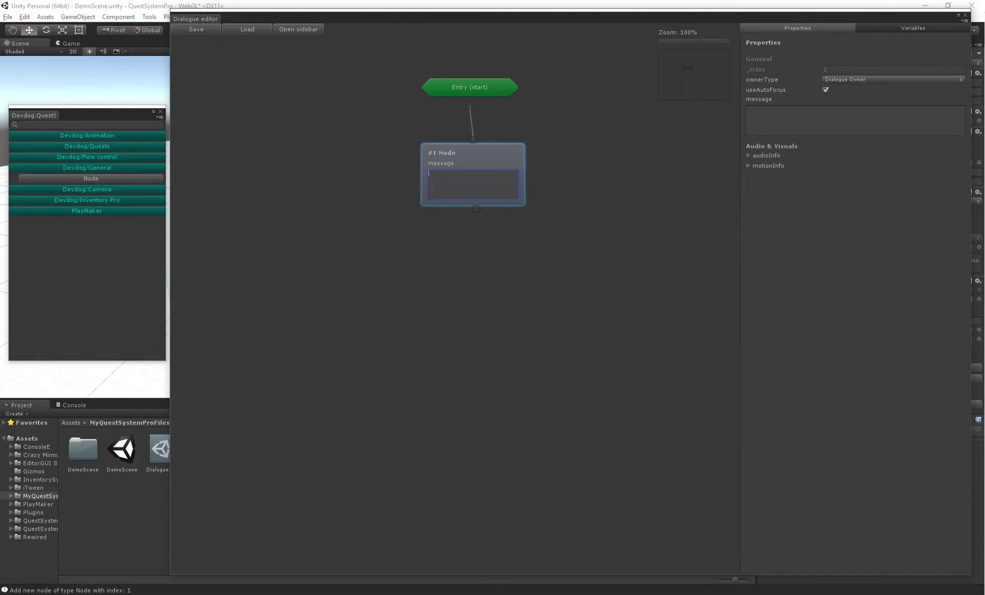
text(Hi there)
click(550, 184)
middle_drag(551, 185, 547, 196)
drag(497, 166, 494, 163)
mouse_move(501, 240)
middle_down()
mouse_move(513, 196)
mouse_move(507, 223)
middle_up()
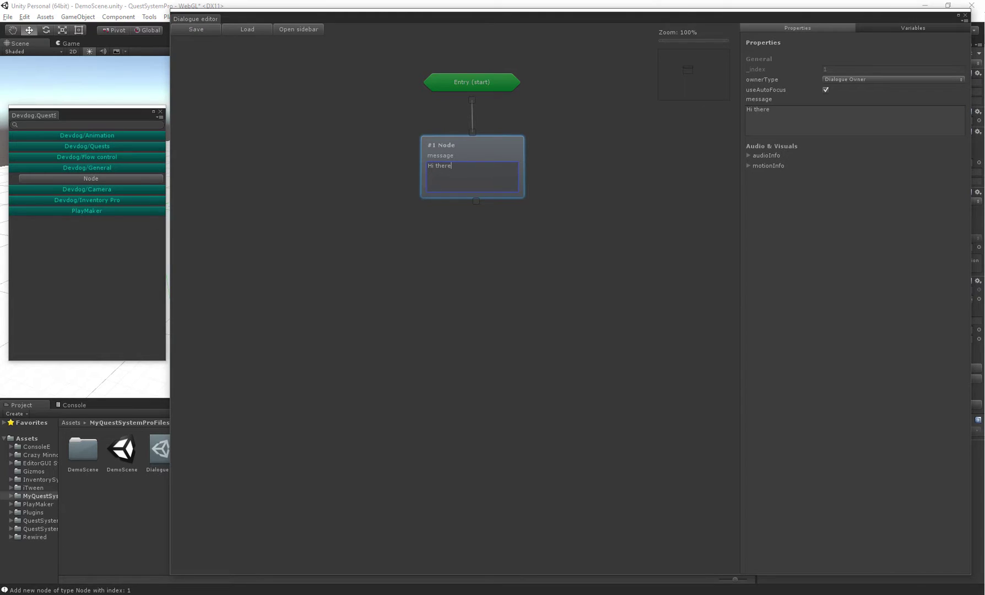
Try Player as the ownerType of node #1 and set it back to Dialogue Owner
click(763, 80)
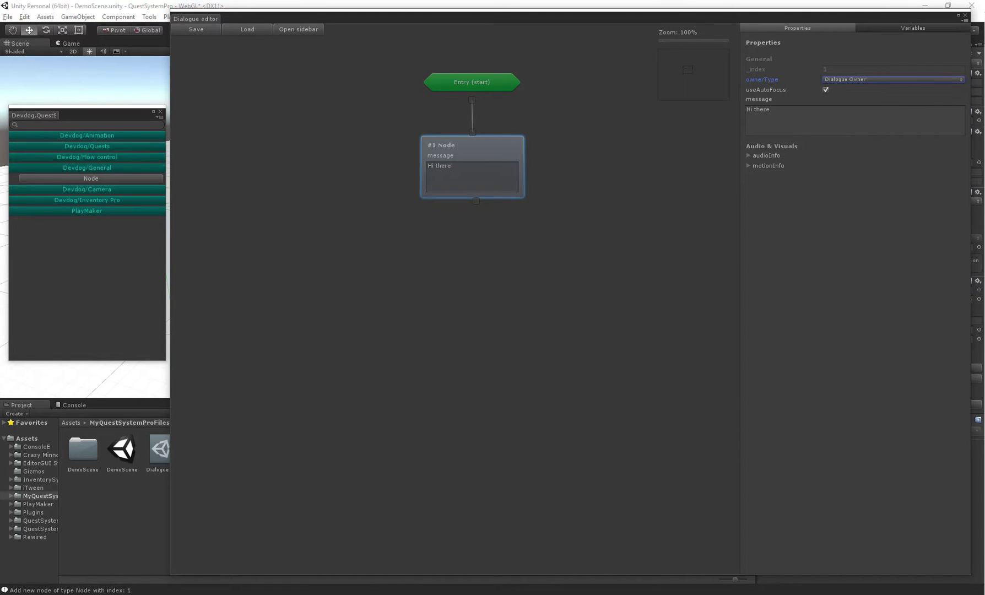
click(857, 80)
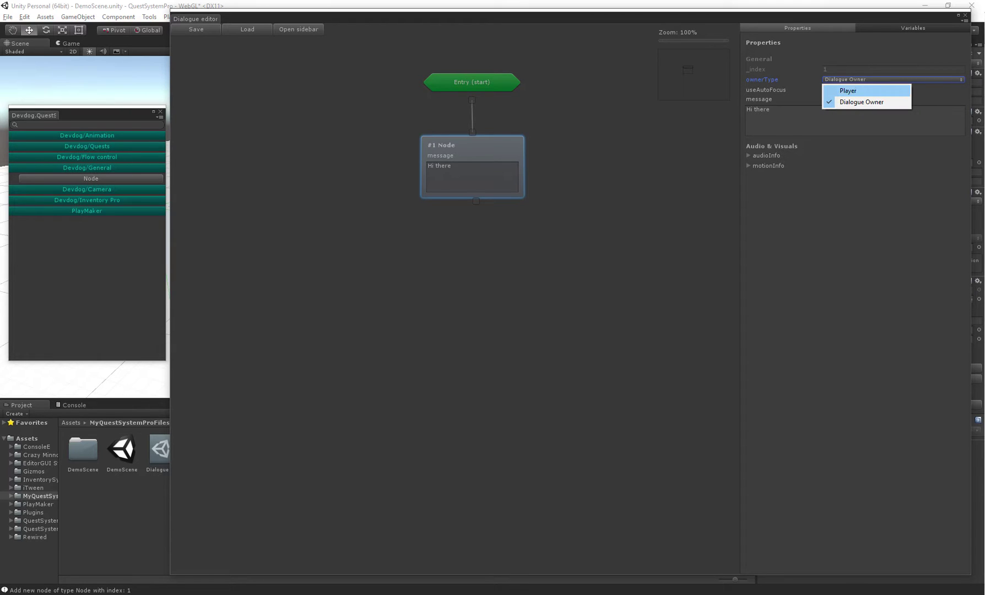
key(Down)
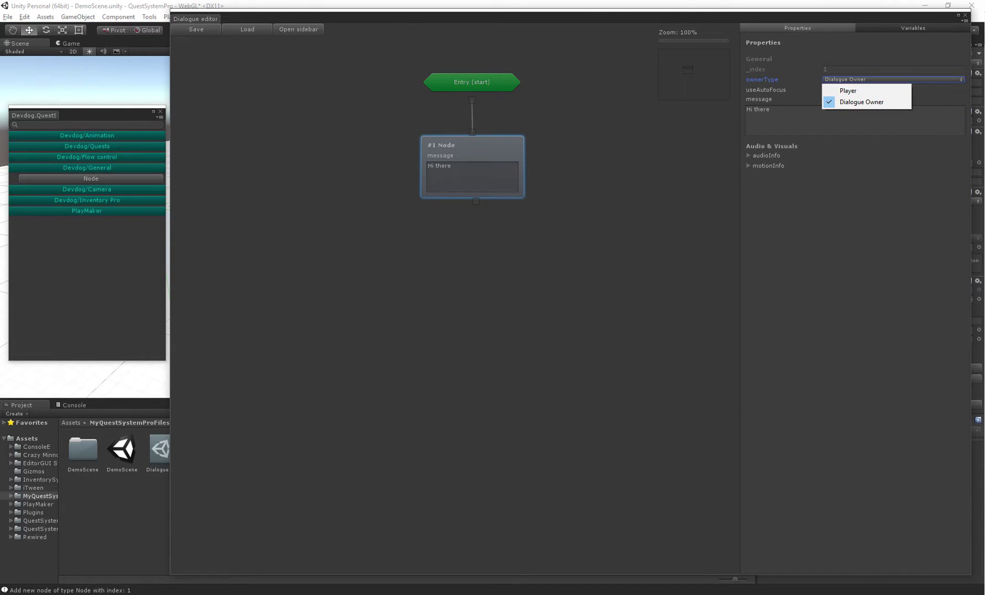
key(Up)
key(Return)
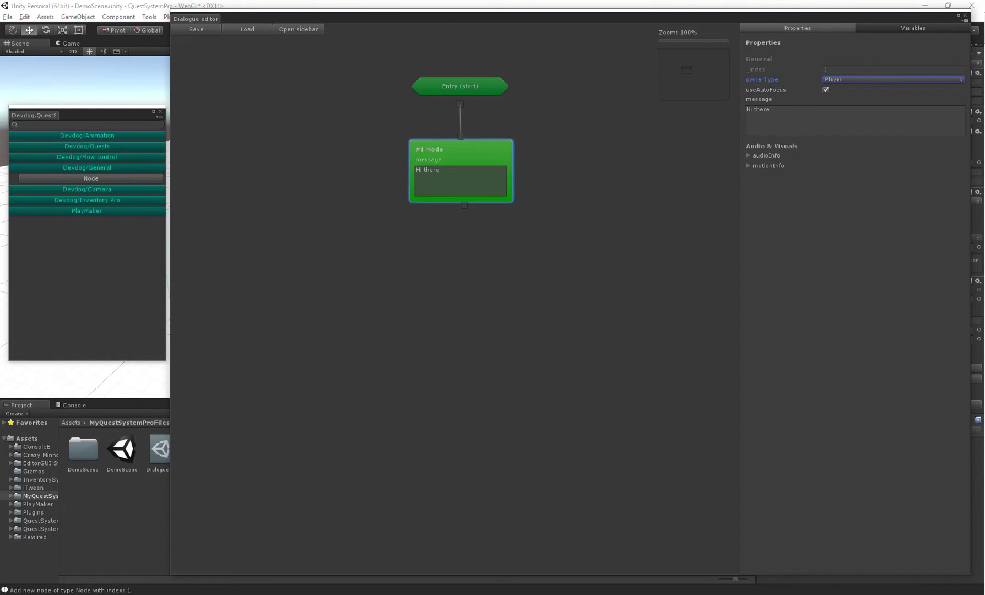
click(876, 80)
click(876, 101)
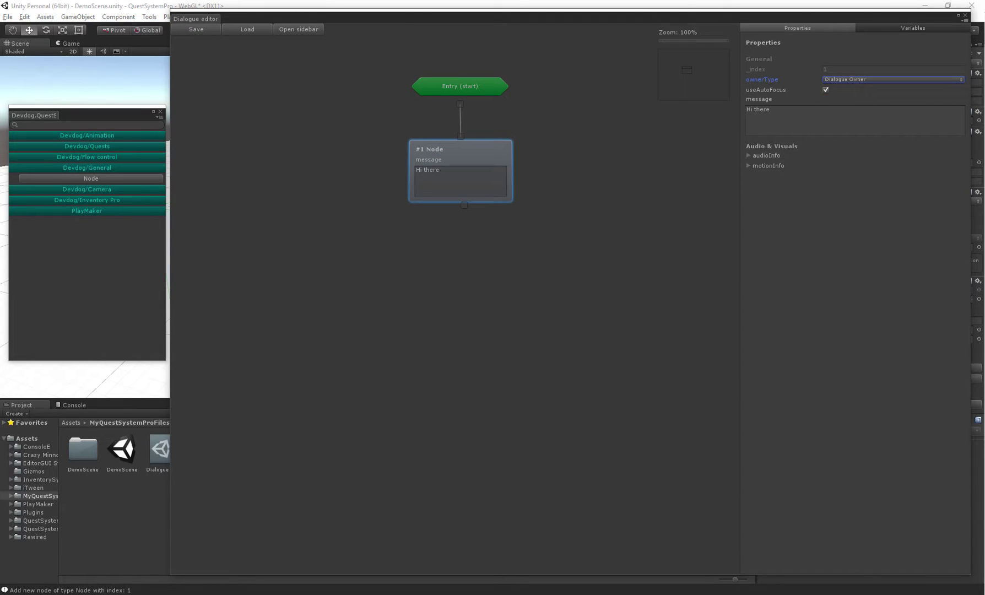
Review node #1's useAutoFocus and message properties and expand its audioInfo settings
click(766, 90)
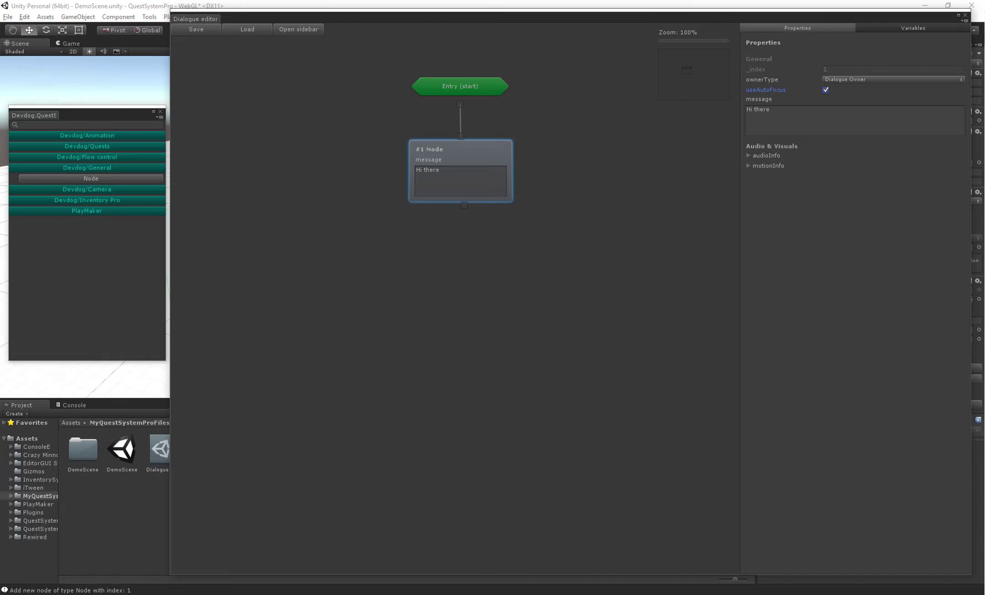
key(Tab)
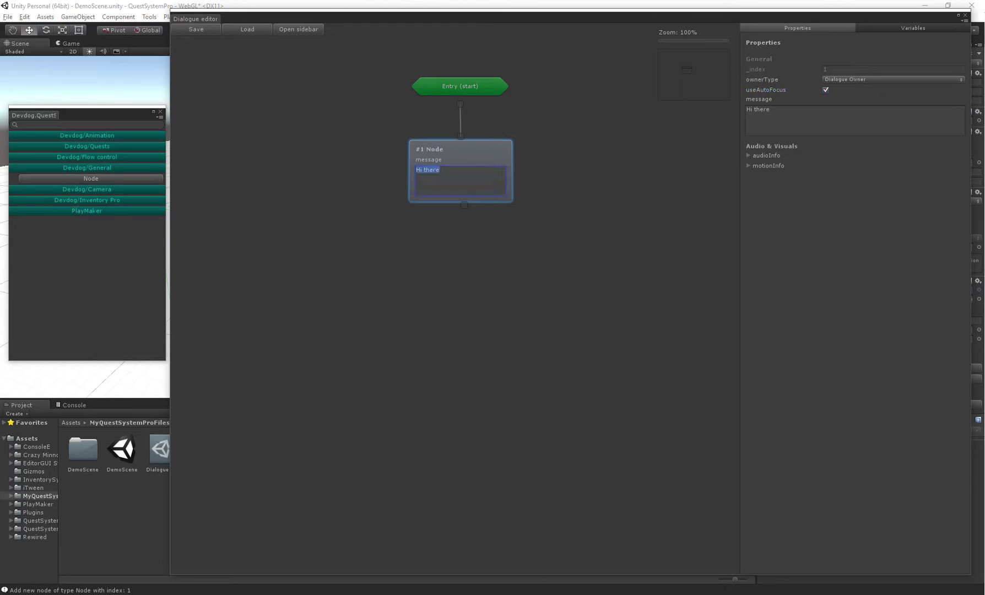
click(766, 155)
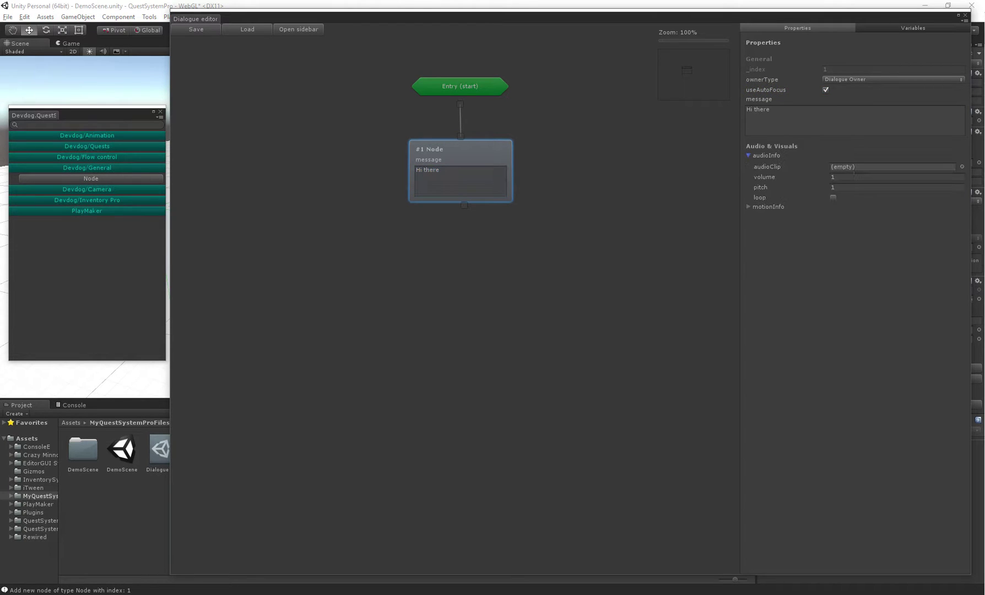
Review node #1's motionInfo settings, then try Player as its ownerType and restore Dialogue Owner
click(767, 207)
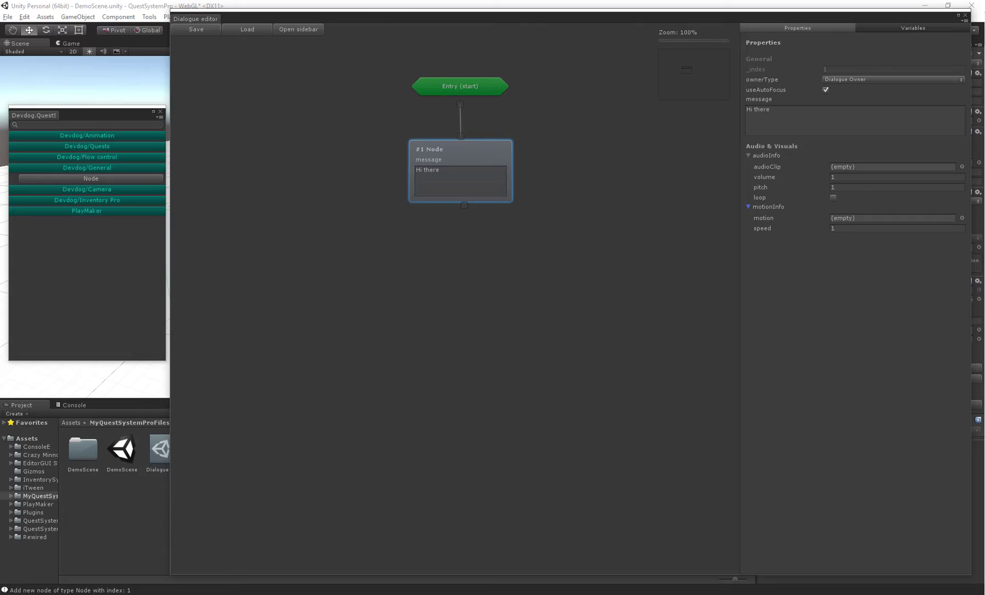
middle_drag(463, 264, 461, 247)
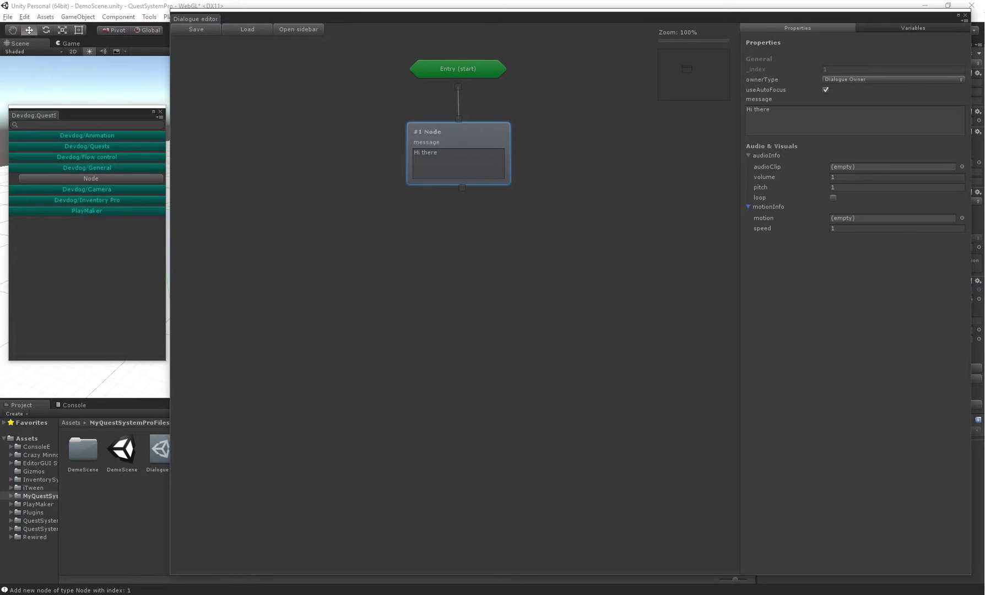
click(856, 79)
click(847, 90)
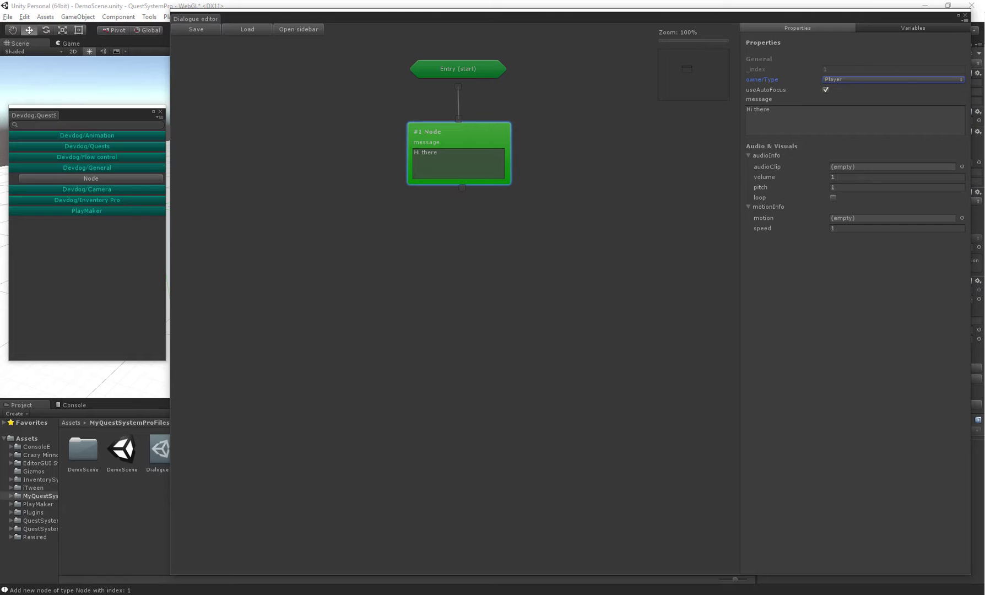
click(892, 80)
click(847, 101)
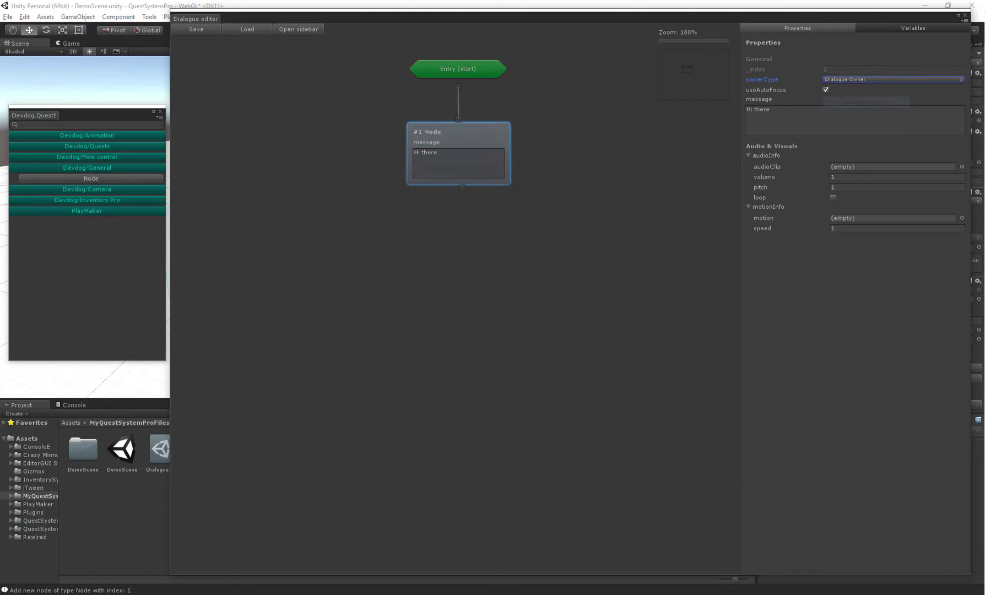
middle_drag(458, 237, 457, 248)
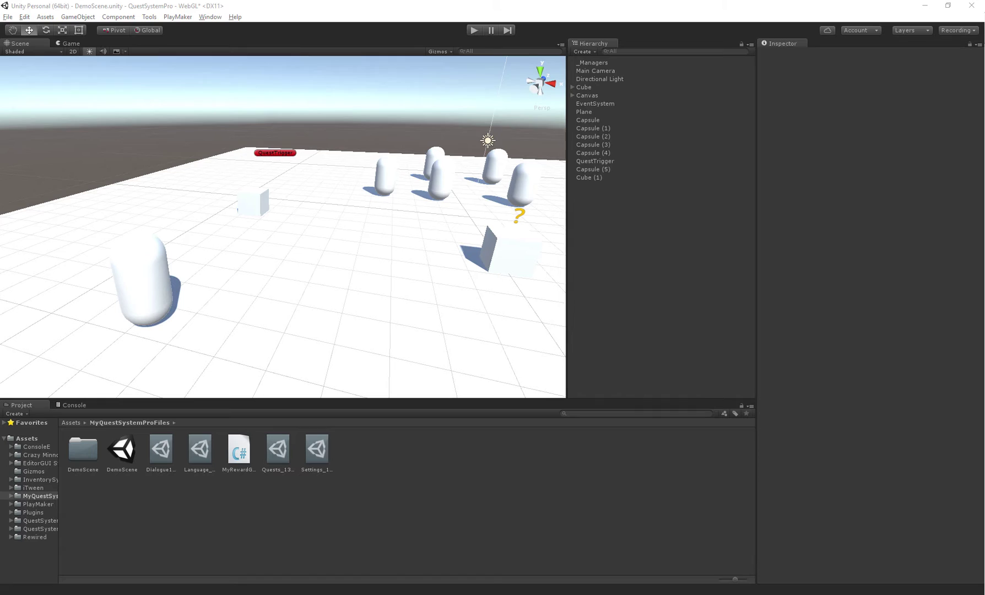
Expand the Canvas children and open the QuestSystemPro Designs folder in the project assets
click(572, 95)
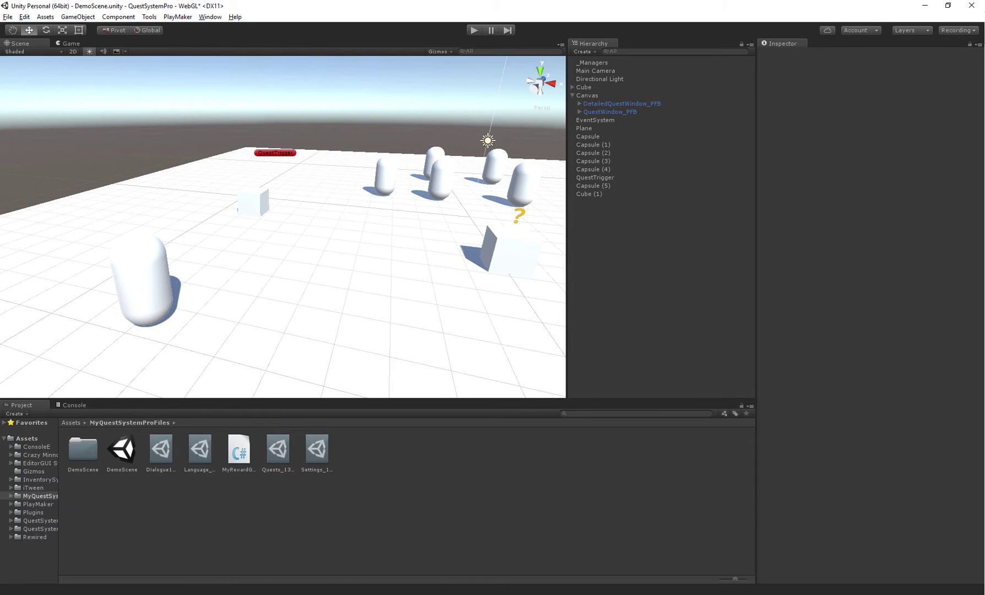
drag(58, 496, 120, 496)
click(47, 520)
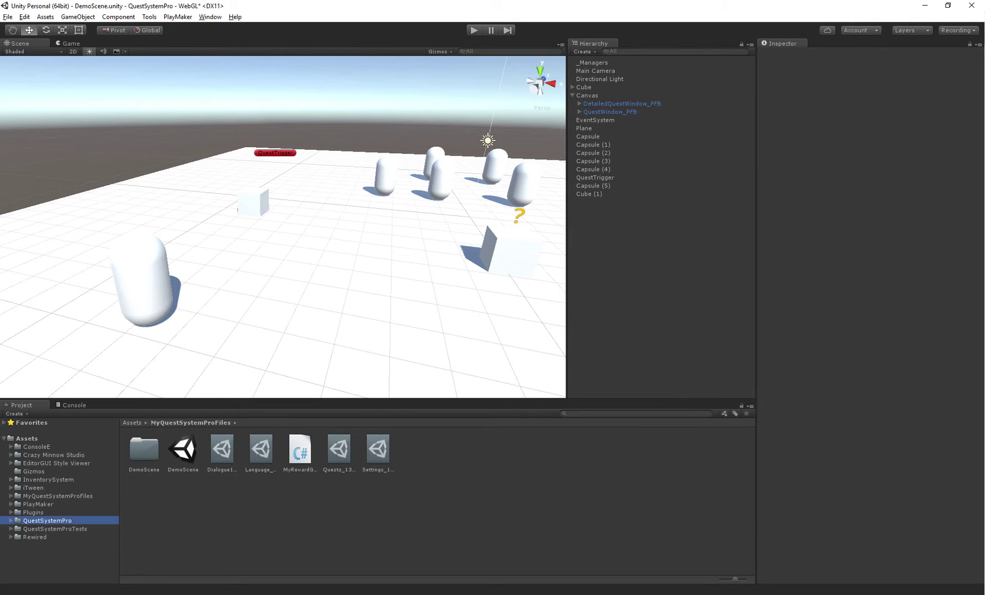
click(11, 520)
scroll(11, 520, down, 1)
click(40, 522)
scroll(40, 522, down, 2)
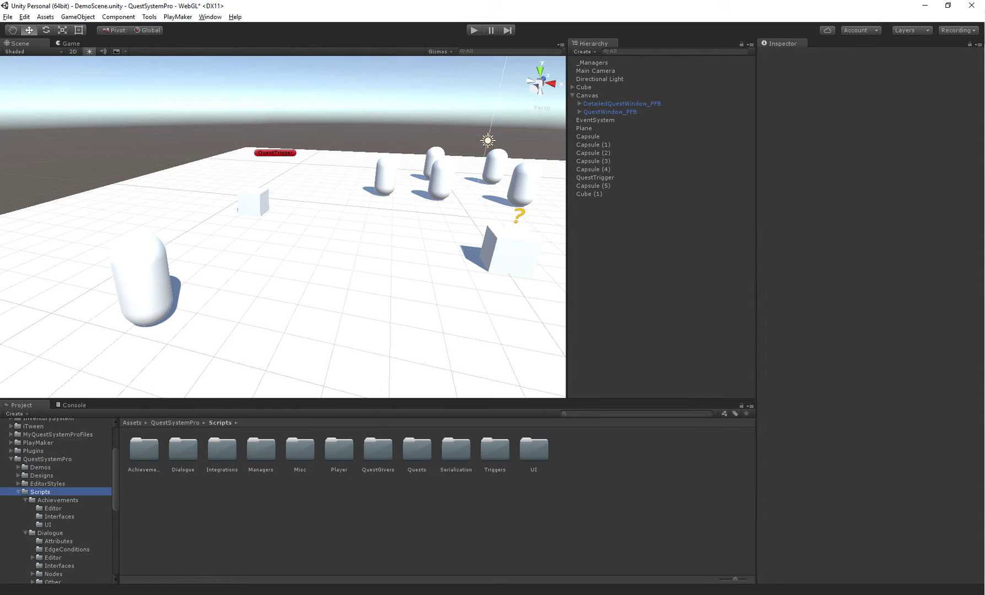
click(40, 436)
click(41, 444)
key(Right)
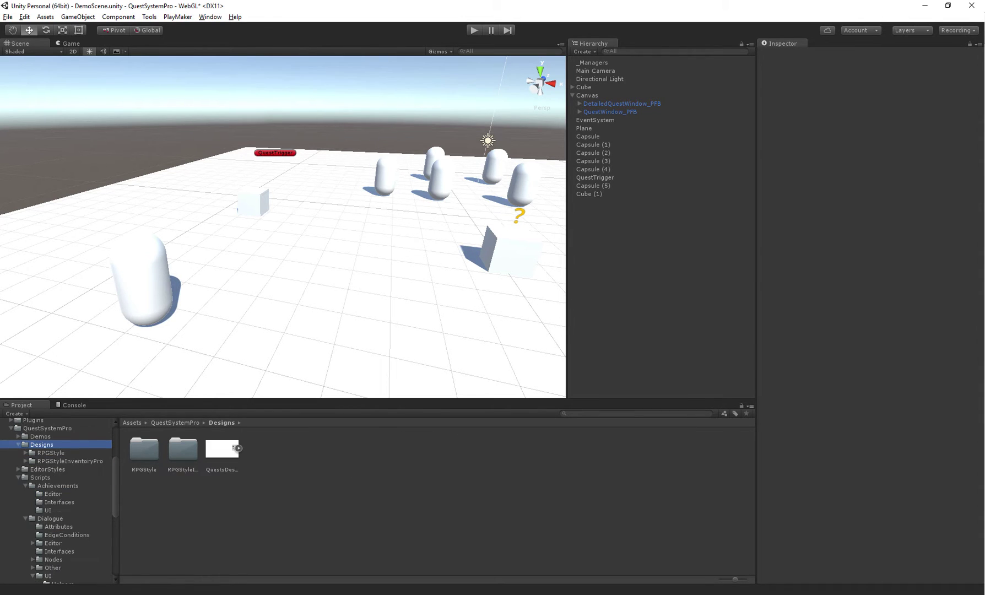
Add the Dialogue_PFB prefab from RPGStyle/WindowPrefabs as a child of the Canvas
click(50, 452)
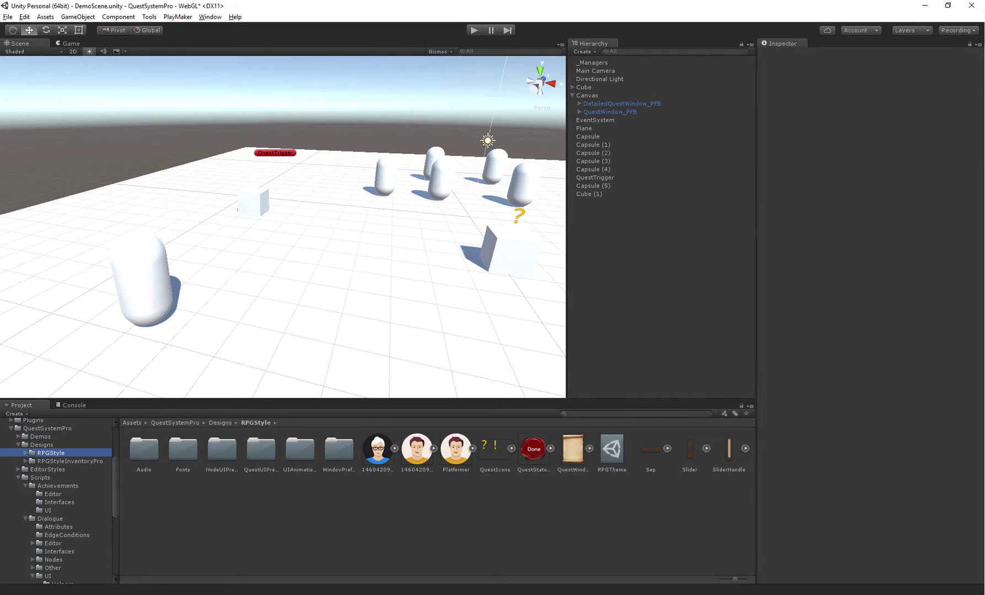
key(Right)
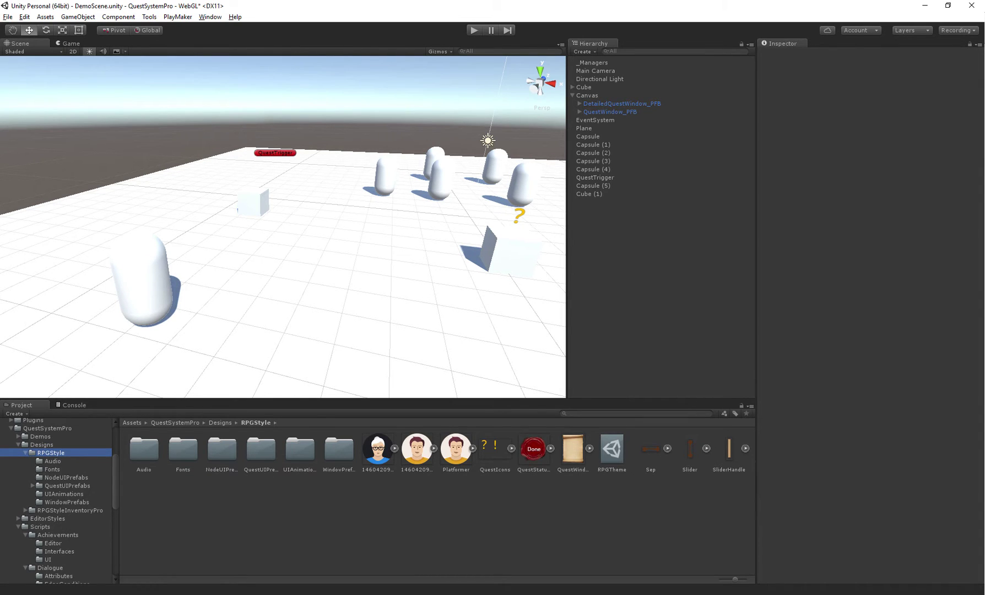
click(66, 501)
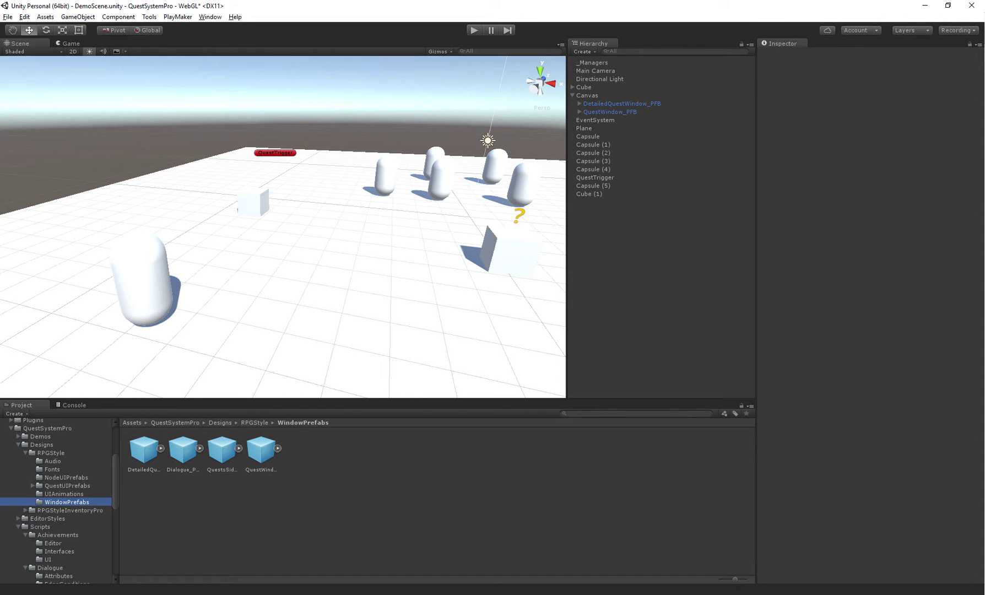
click(183, 451)
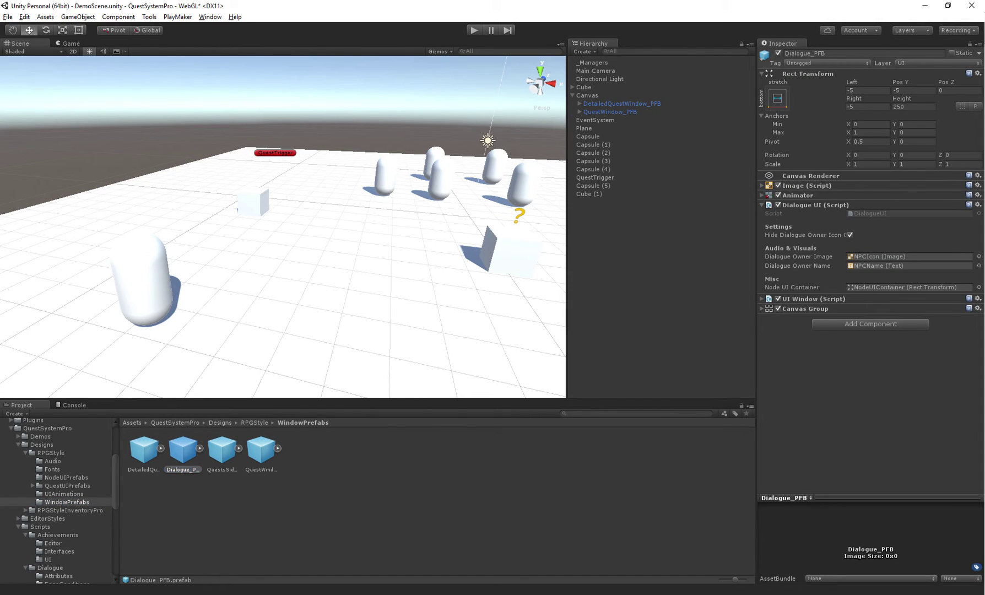
drag(183, 449, 588, 95)
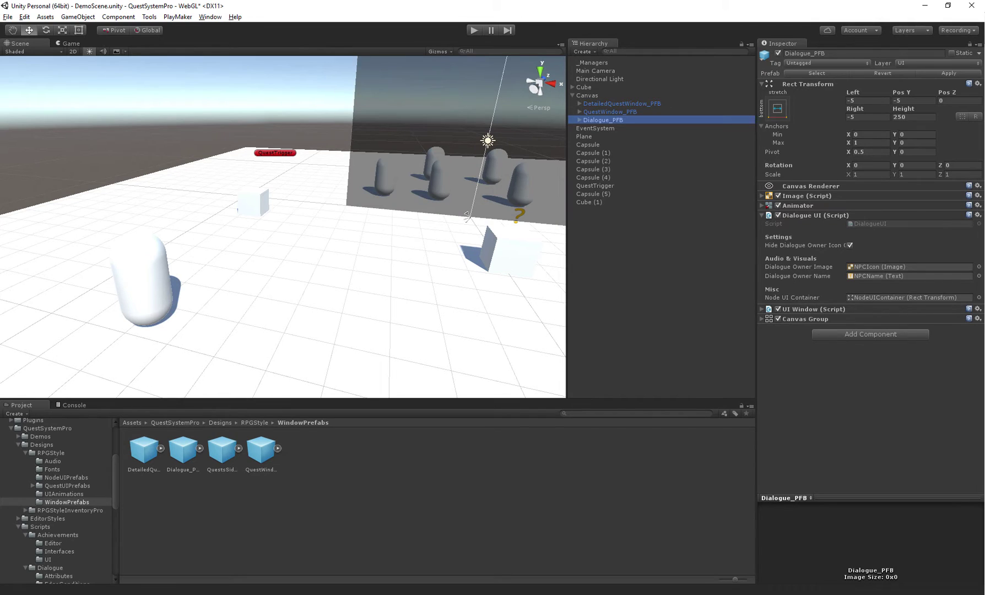
Assign the Canvas's Dialogue_PFB as the Dialogue UI of the Dialogue Manager on _Managers and save the scene
click(592, 63)
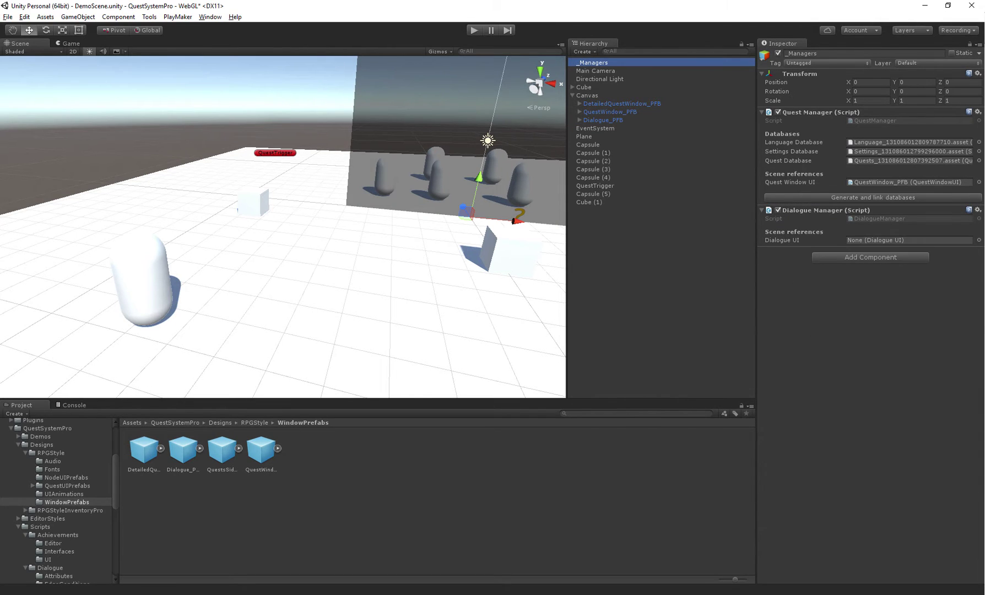
click(903, 240)
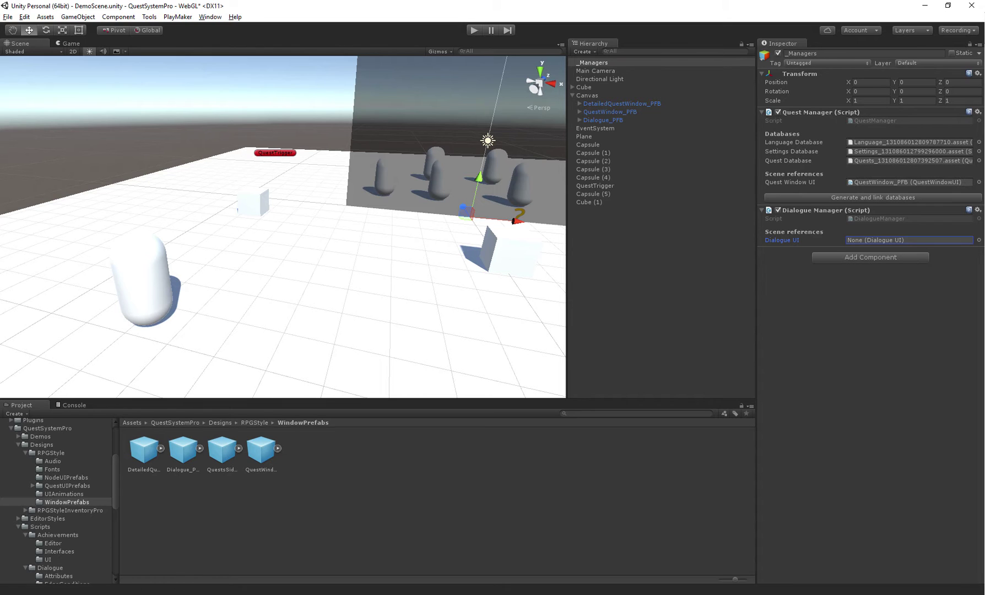
drag(603, 120, 908, 239)
right_drag(284, 227, 341, 214)
scroll(283, 226, down, 3)
key(ctrl+s)
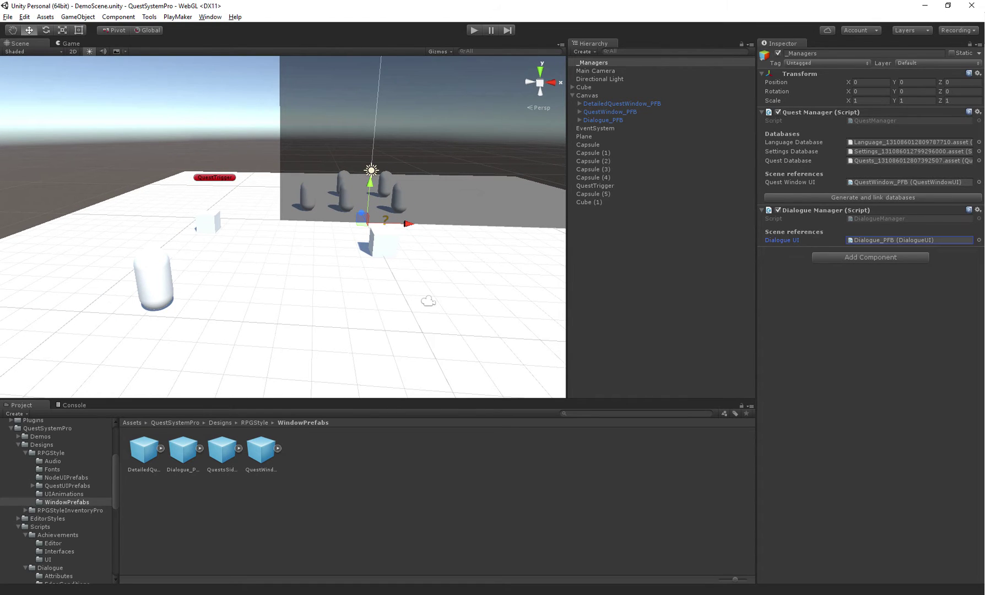
Run the scene, move the Main Camera to Y 3.51, Z -13.63 with about 8.1° X rotation, and copy its Transform component
key(ctrl+p)
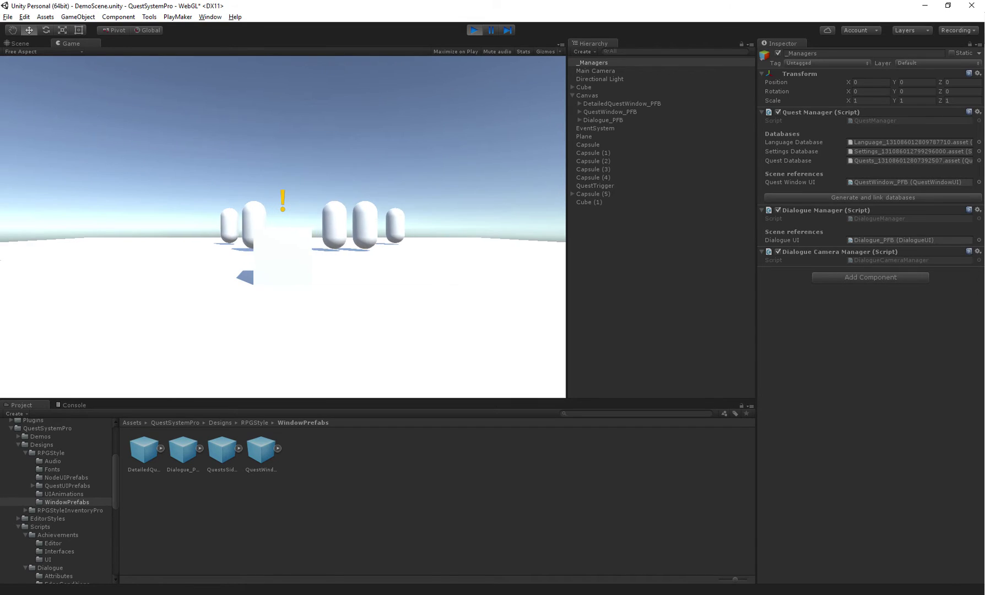
key(ctrl+1)
alt+drag(428, 300, 411, 246)
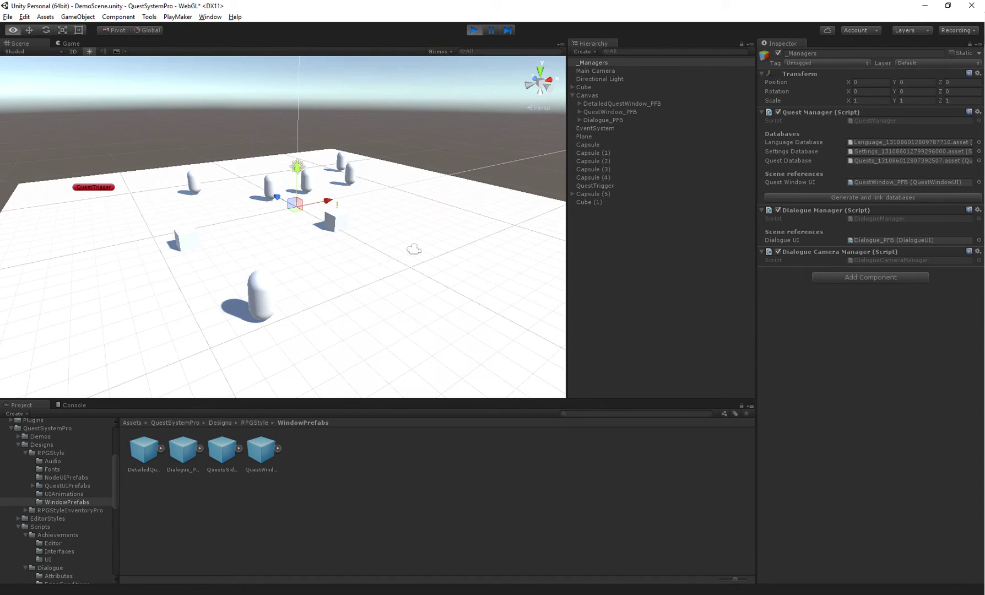
click(414, 249)
scroll(414, 250, down, 5)
drag(334, 225, 413, 192)
key(e)
drag(447, 230, 445, 217)
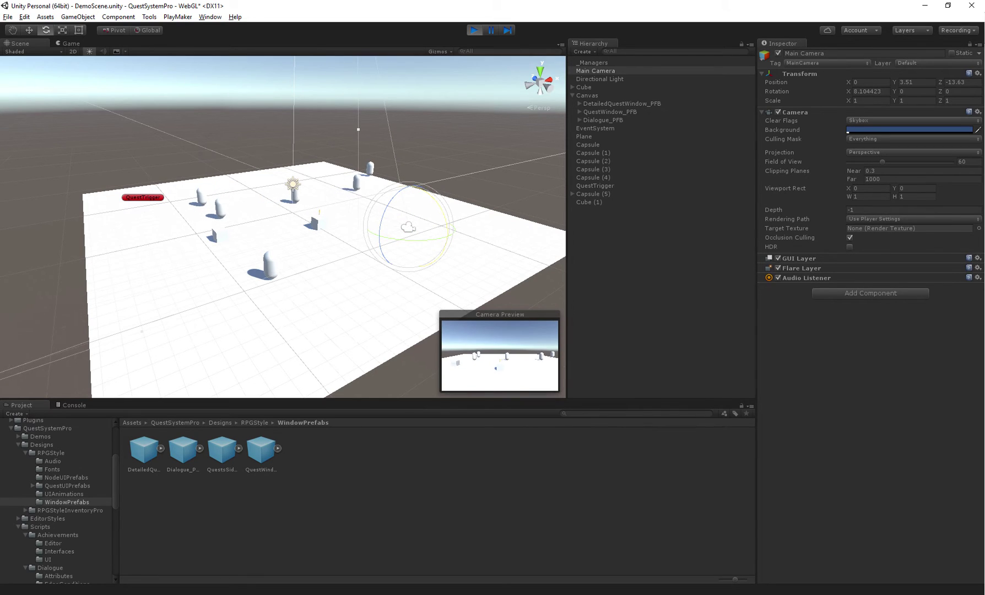
right_click(806, 72)
click(833, 117)
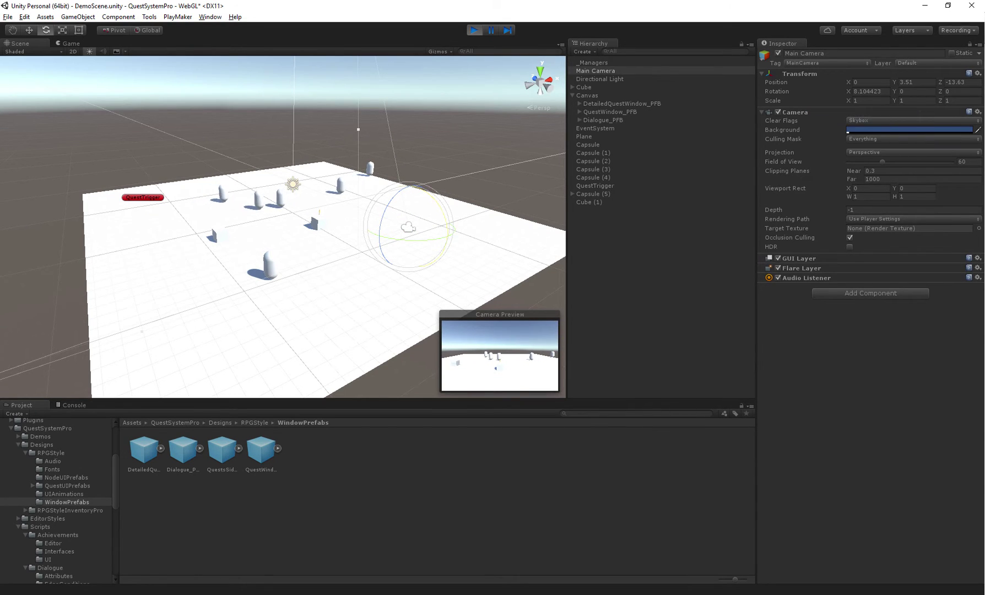
Test the dialogue by interacting with the cube in the running game, and stop the run
click(71, 44)
click(282, 285)
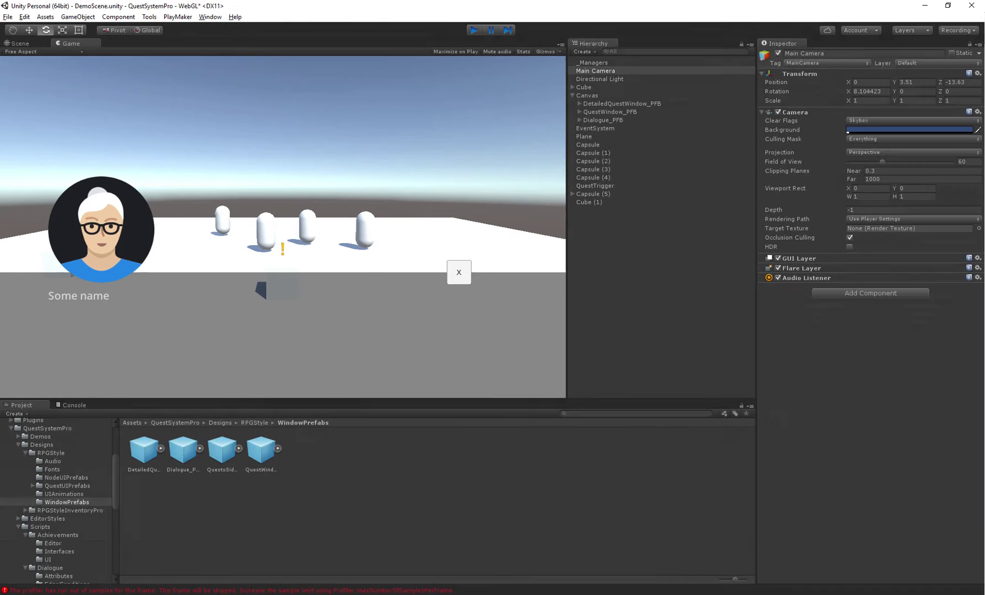
key(ctrl+p)
Paste the copied Transform values onto the Main Camera and save the scene
right_click(807, 75)
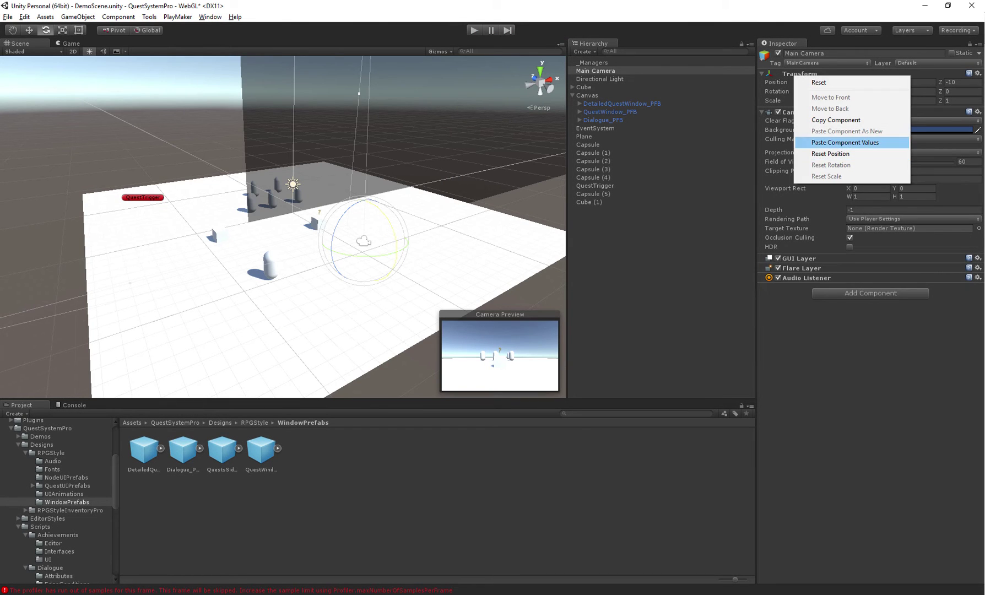
click(848, 141)
key(ctrl+s)
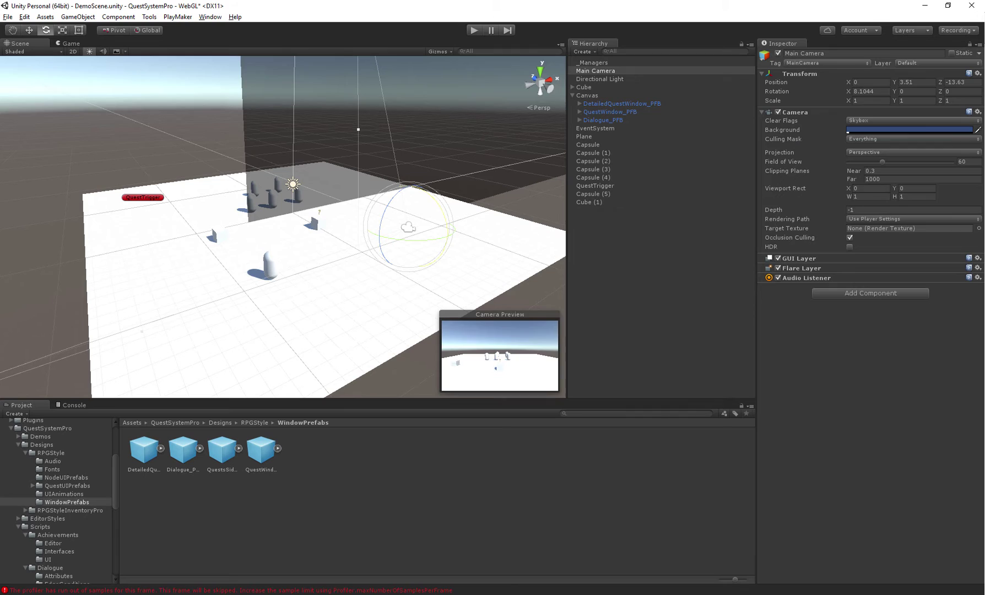
Open the Settings Database asset referenced by the Quest Manager on _Managers
click(592, 63)
click(909, 151)
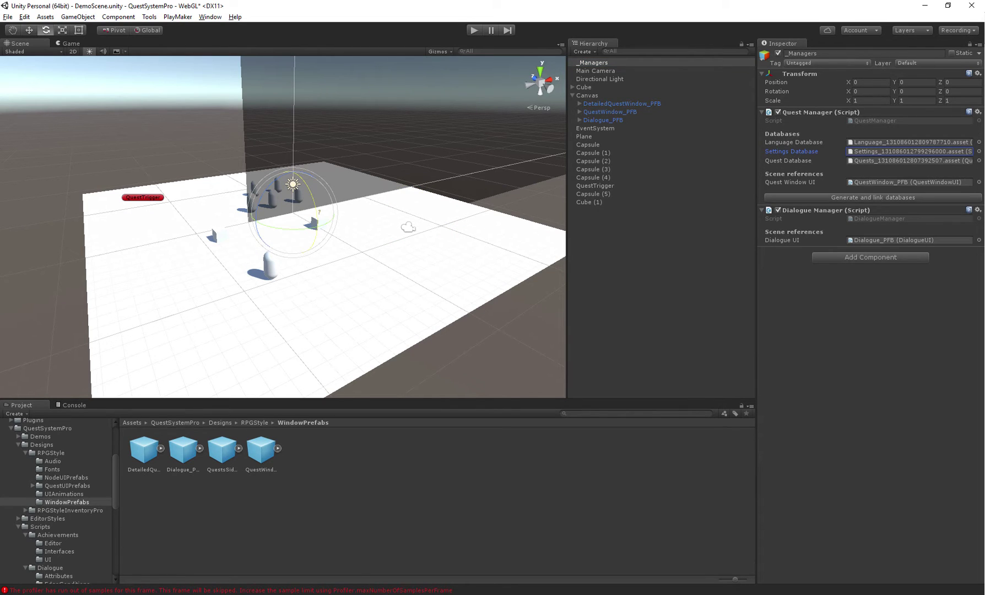
click(908, 152)
click(378, 450)
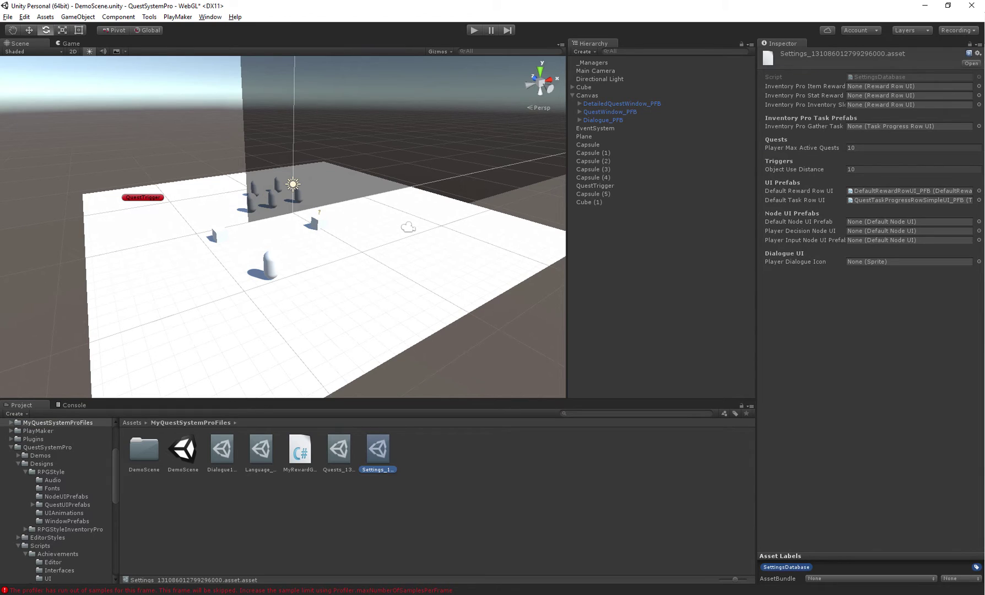
Examine the Default, Player Decision and Player Input fields under Node UI Prefabs in the settings database
click(909, 222)
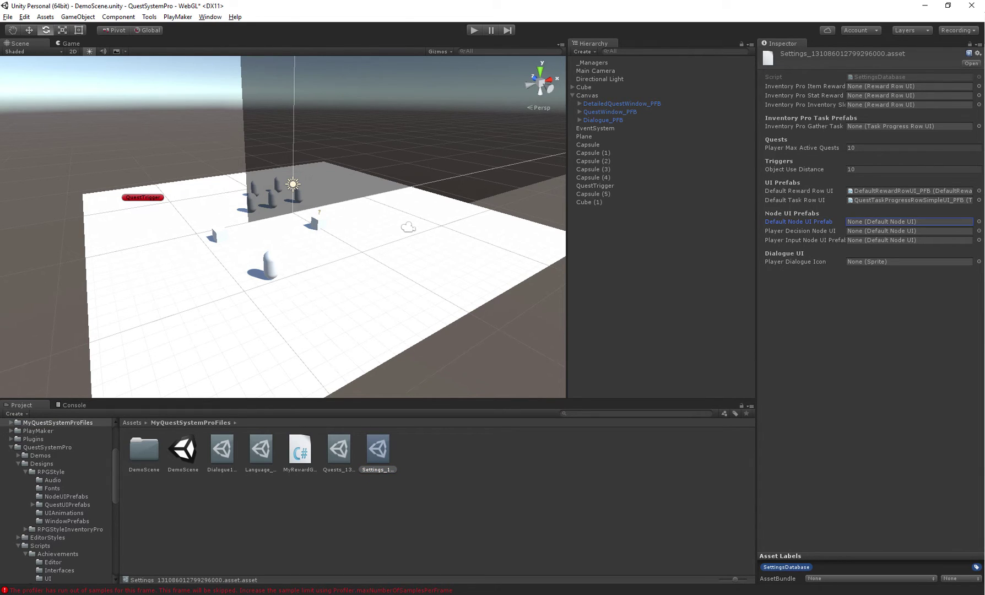
click(909, 231)
click(909, 240)
click(909, 222)
click(908, 231)
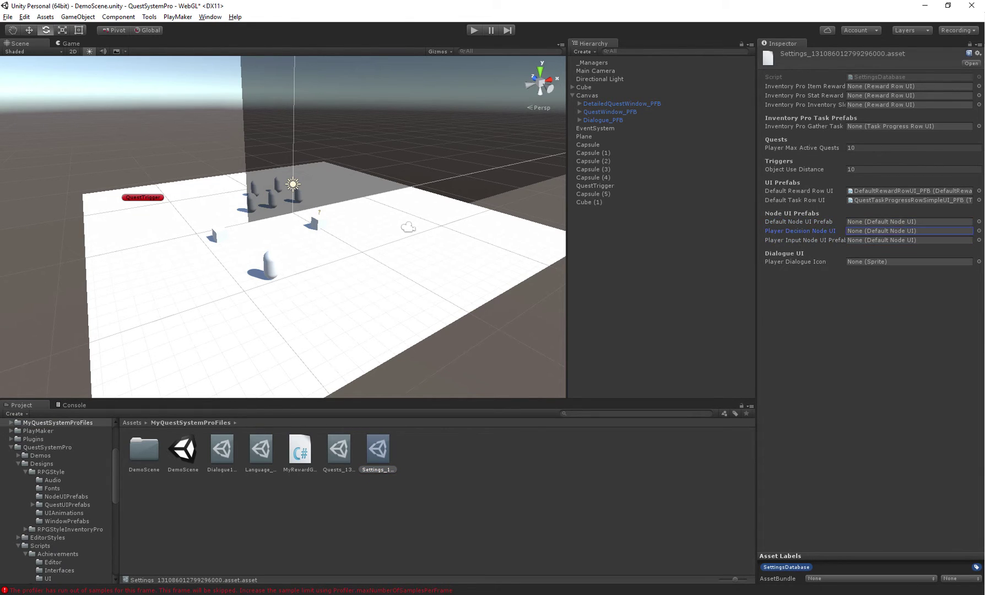
click(909, 240)
key(shift+Tab)
key(shift+Tab)
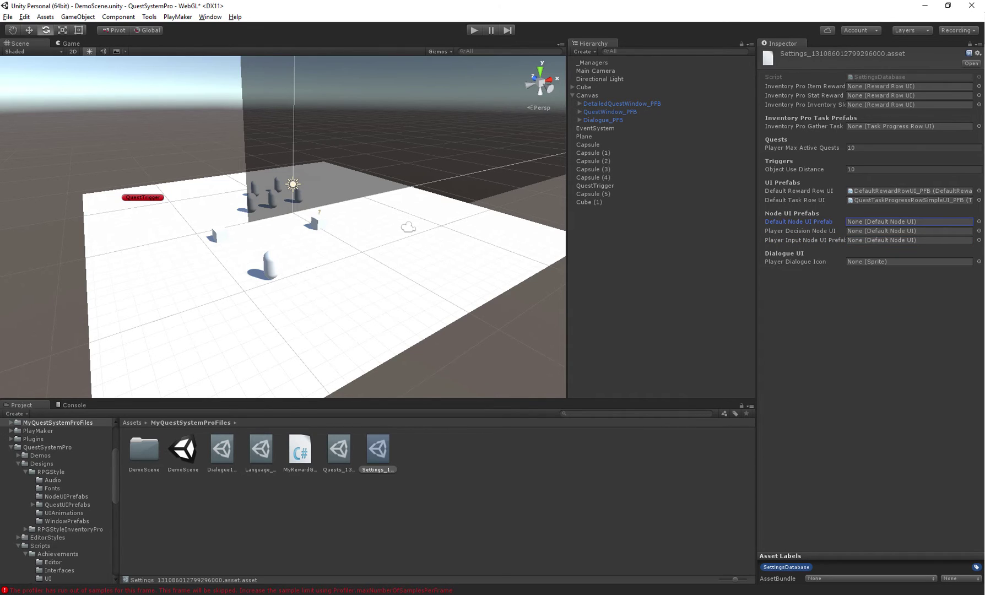
key(Tab)
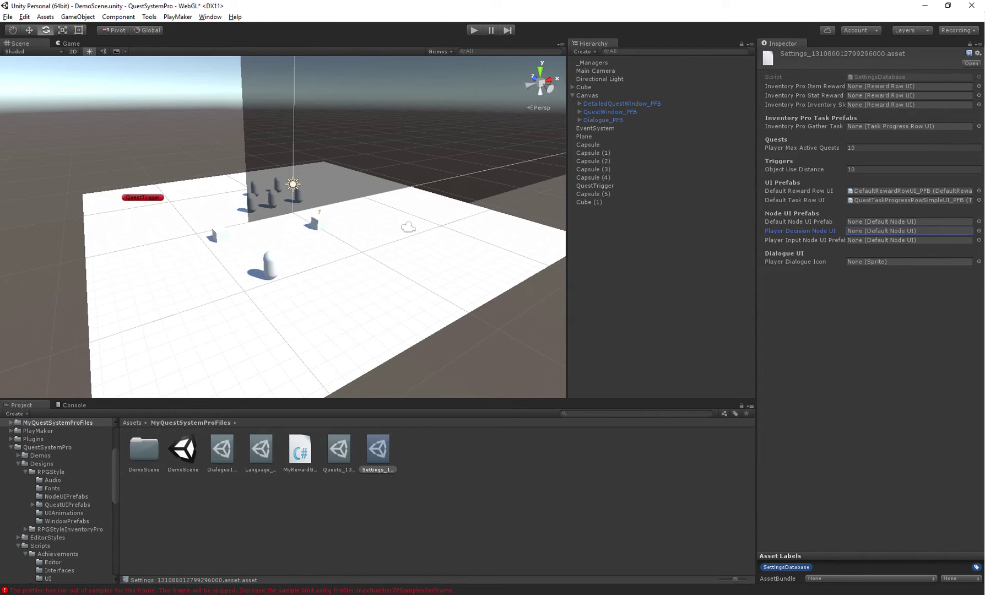
Assign DefaultNodeUI_PFB, PlayerDecisionNodeUI_PFB and PlayerInputNodeUI_PFB from RPGStyle/NodeUIPrefabs to the matching Node UI Prefabs fields
scroll(55, 496, down, 3)
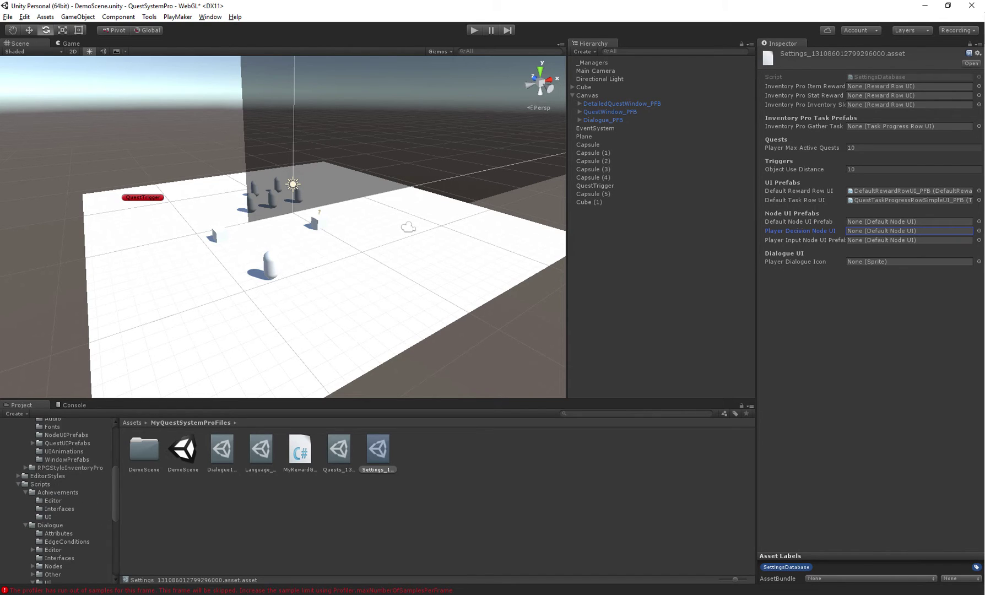
scroll(55, 495, up, 3)
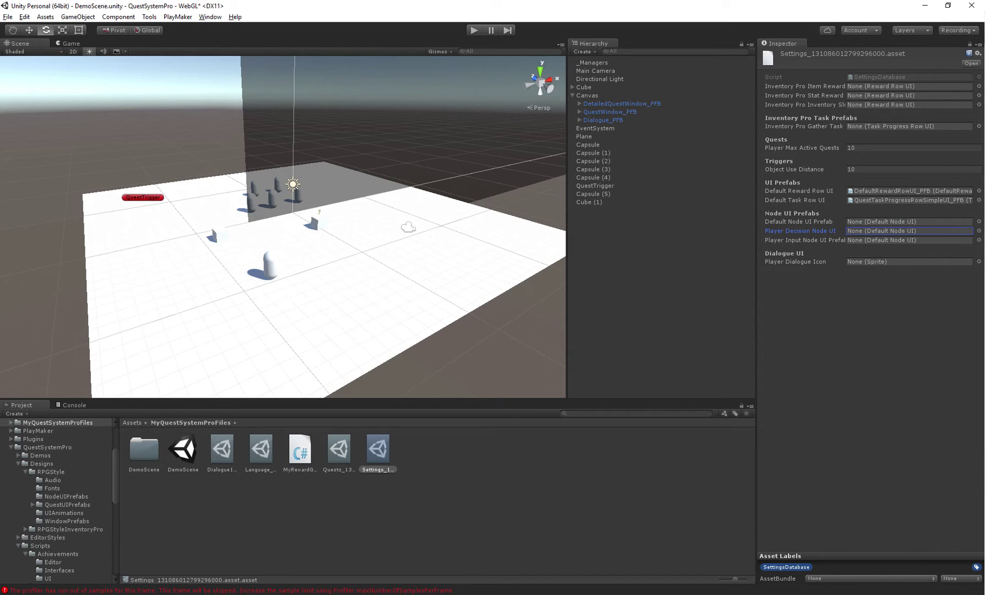
click(66, 496)
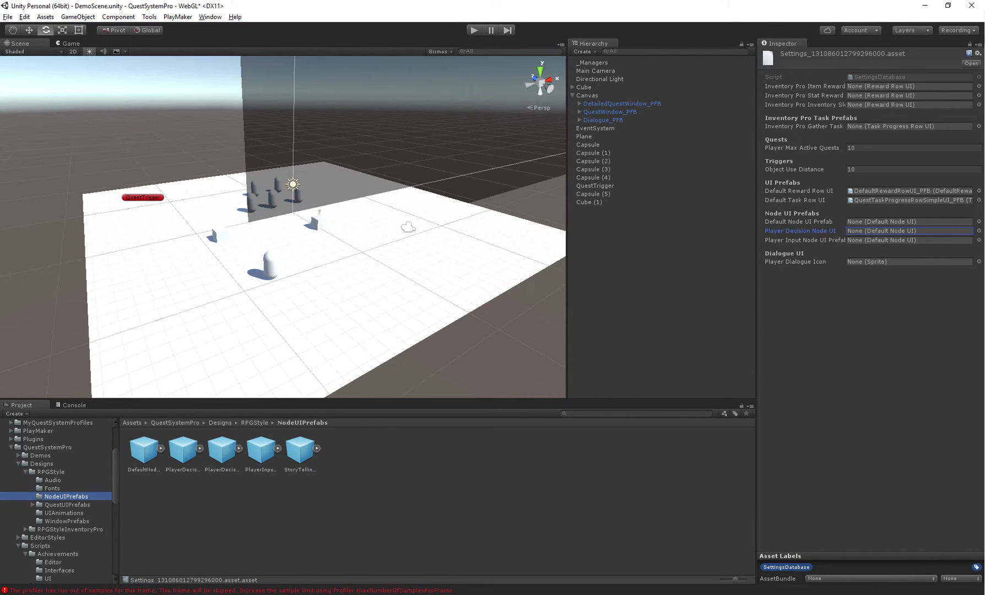
drag(144, 450, 903, 222)
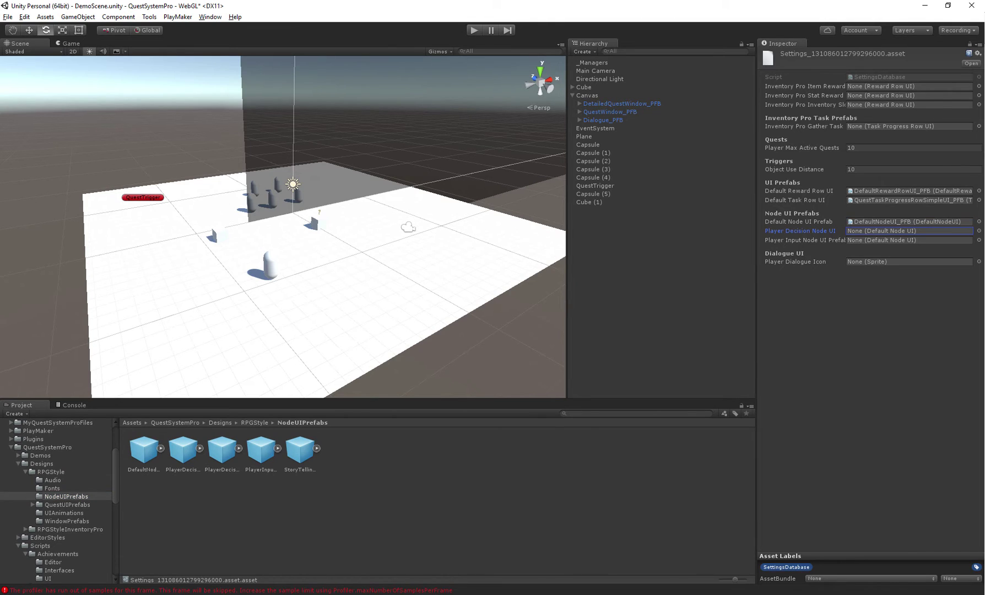
drag(183, 449, 909, 231)
drag(262, 450, 909, 240)
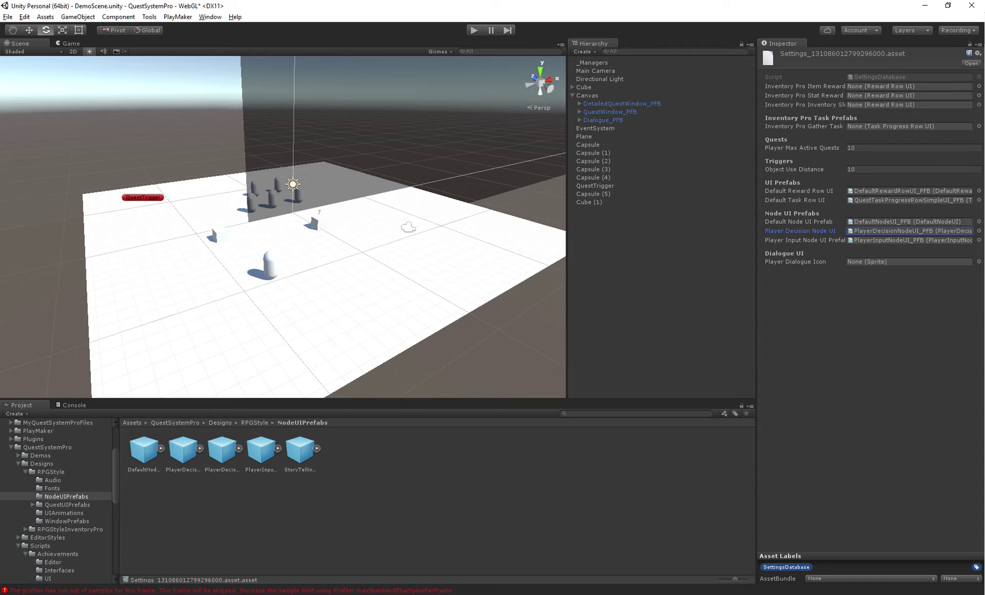
Save the scene, start play mode and advance the cube's "Hi there" dialogue to its end
key(ctrl+s)
key(ctrl+p)
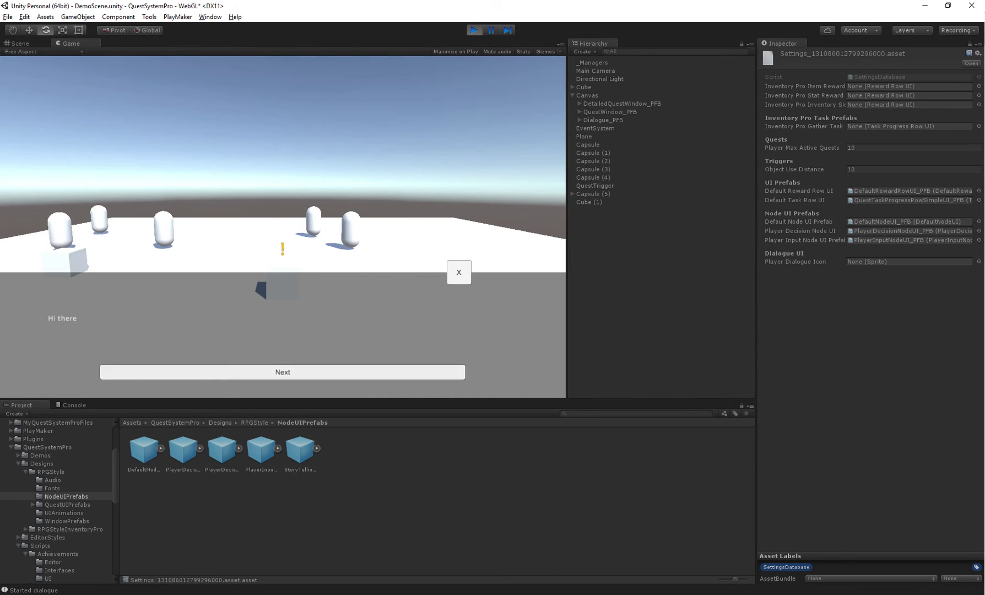
click(283, 372)
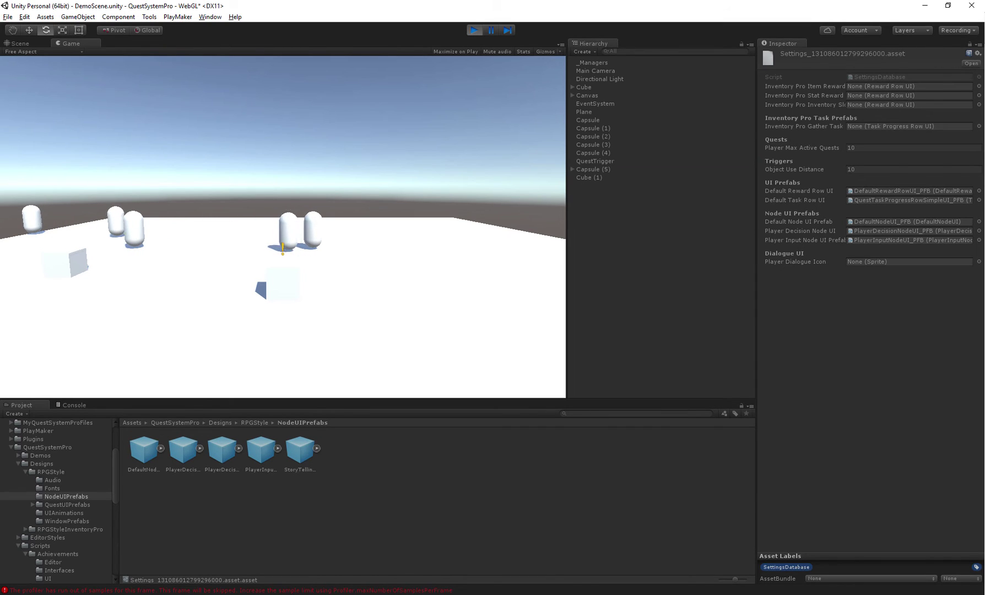
Find and select Cube (1), open its dialogue for editing during play mode, and advance the dialogue running in the game
click(594, 161)
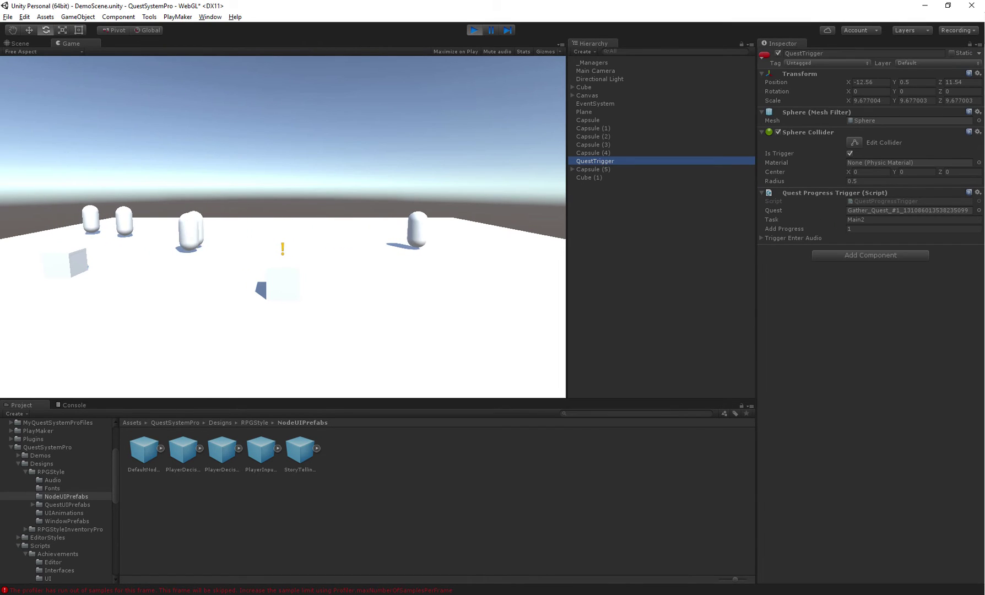
click(588, 120)
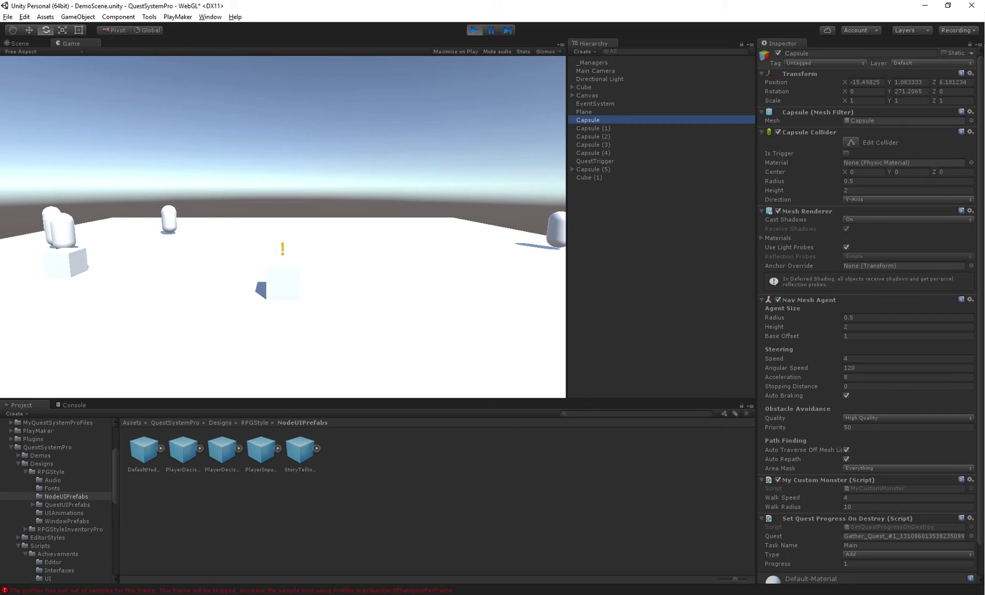
click(20, 44)
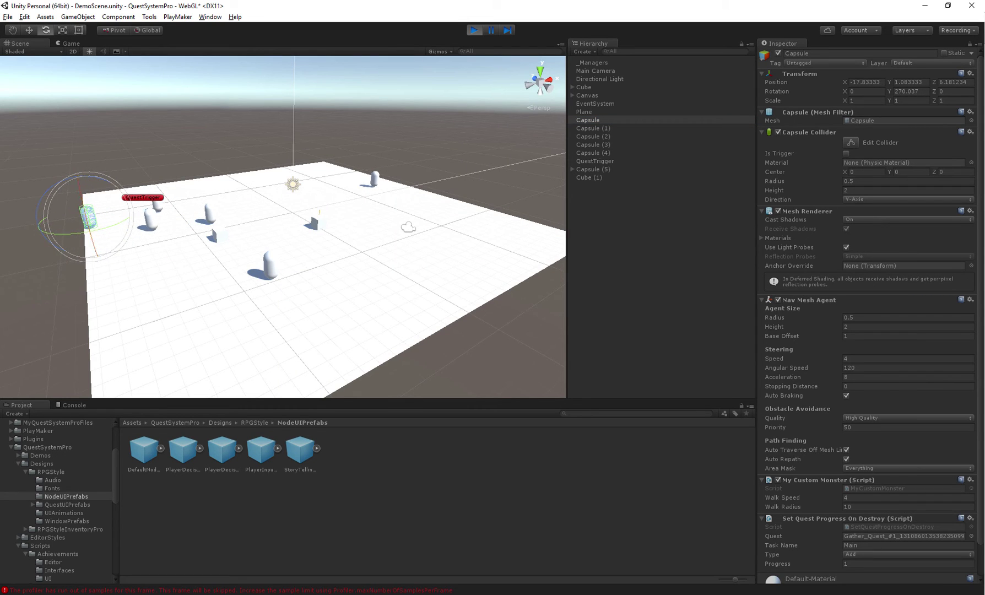
click(218, 236)
click(71, 44)
click(870, 380)
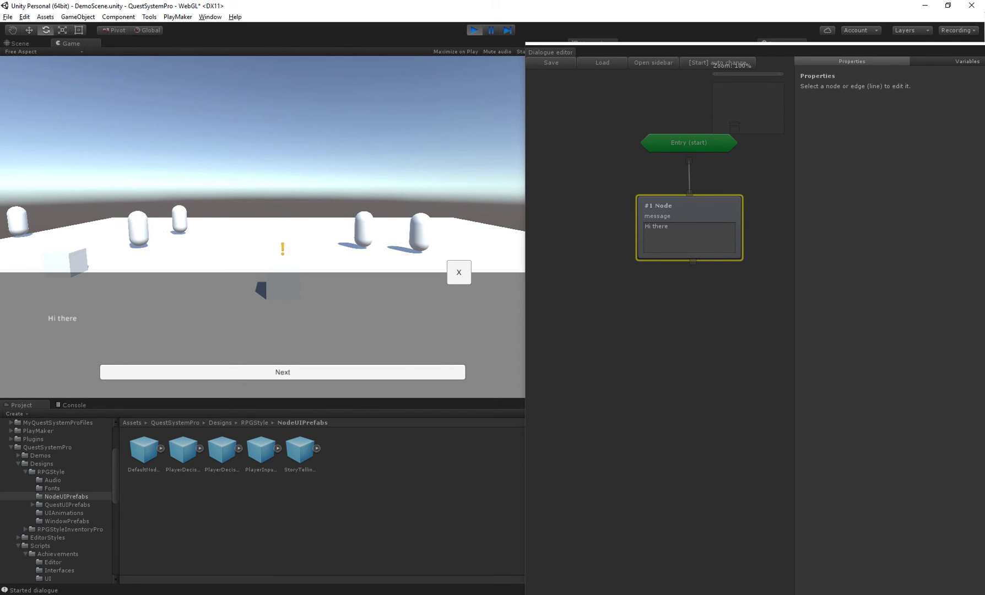
click(282, 373)
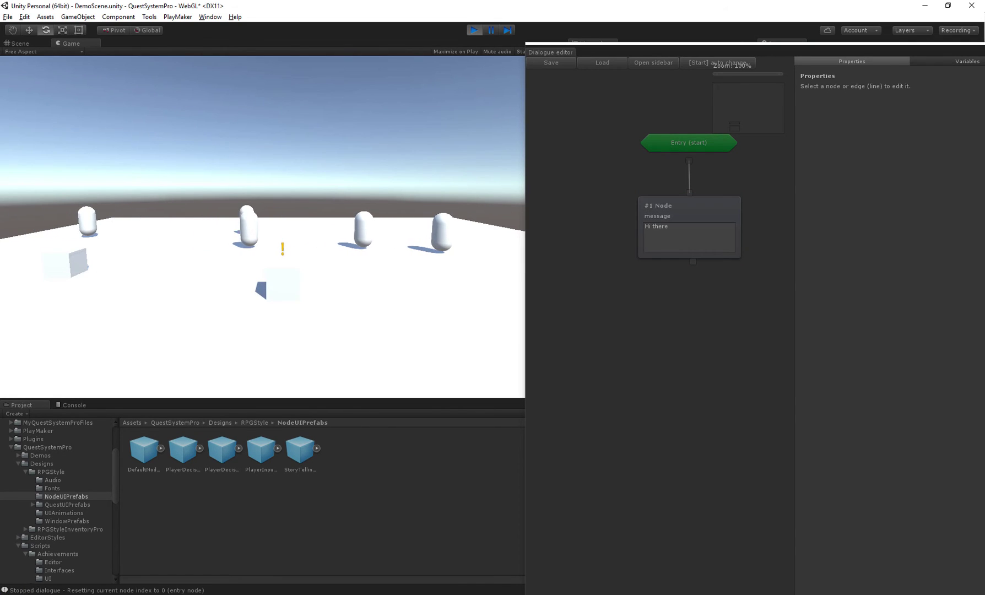
Duplicate #1 Node, place the copy below it, and connect #1 Node's output to the copy
middle_drag(694, 320, 644, 293)
drag(644, 52, 618, 34)
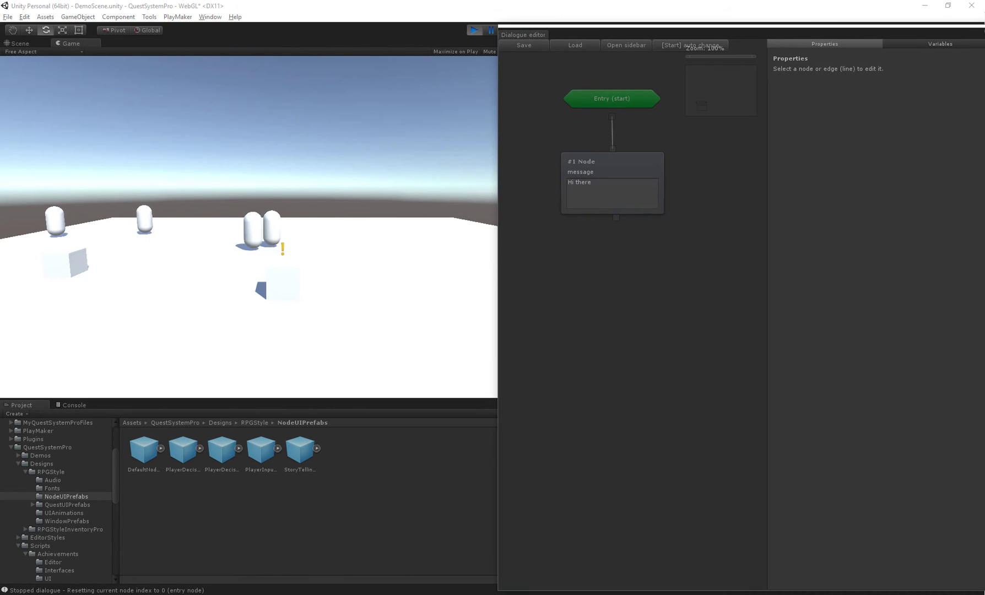
click(618, 162)
key(ctrl+c)
key(ctrl+v)
drag(641, 265, 593, 260)
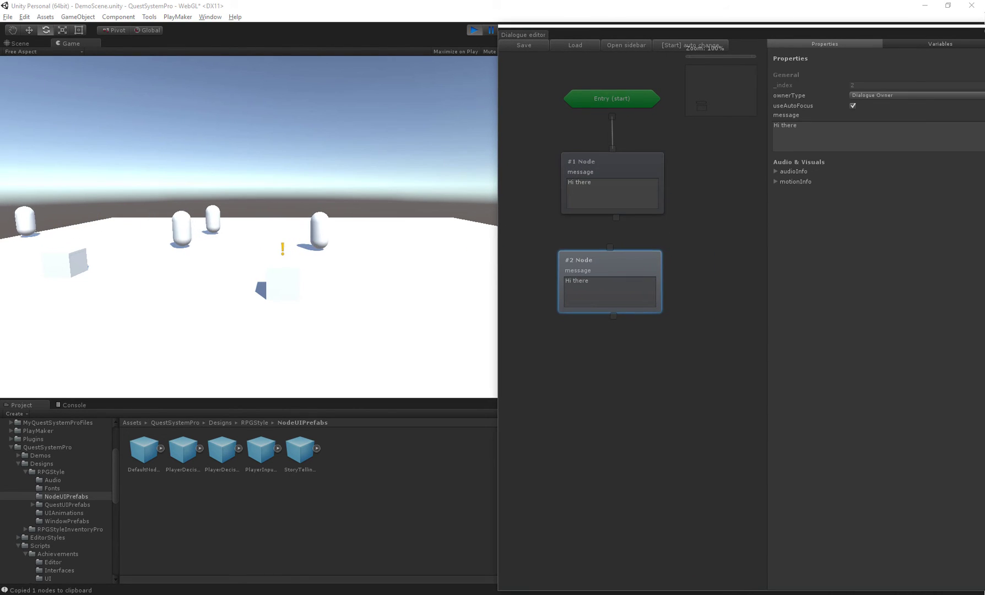
drag(616, 218, 609, 270)
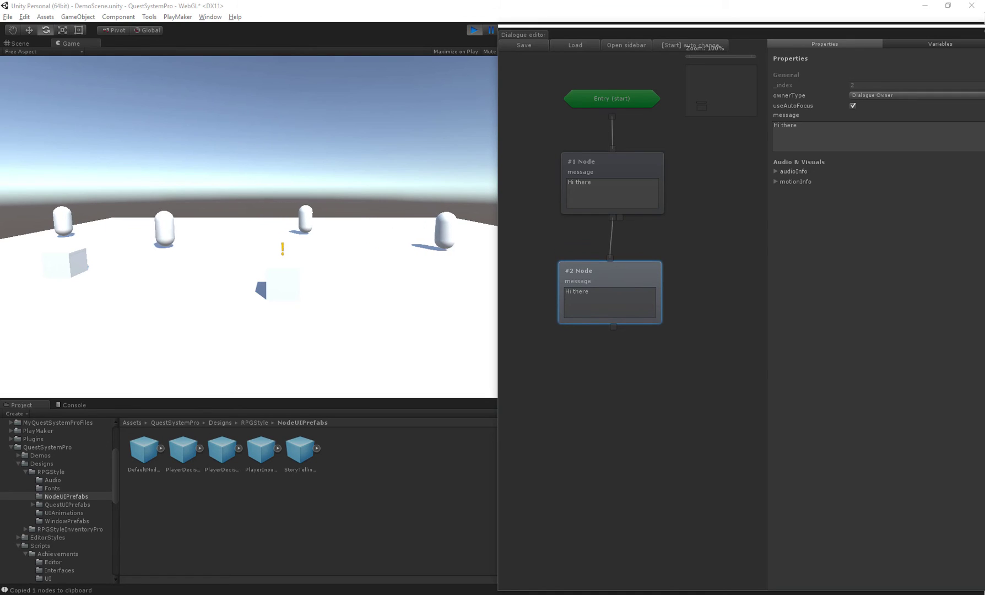
Test the cube's dialogue in the game through both connected nodes, and stop play mode
click(283, 284)
click(282, 373)
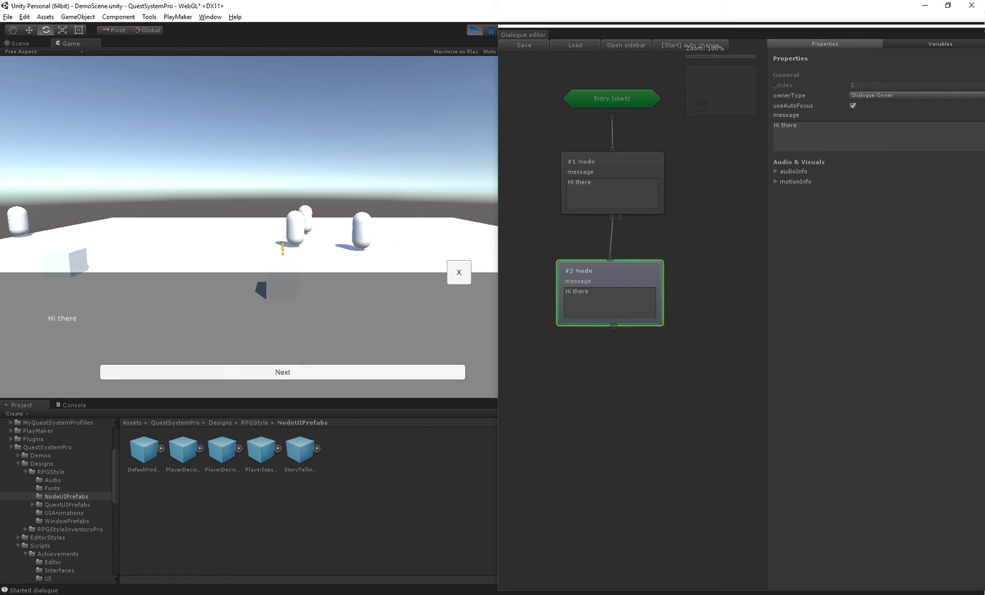
click(283, 372)
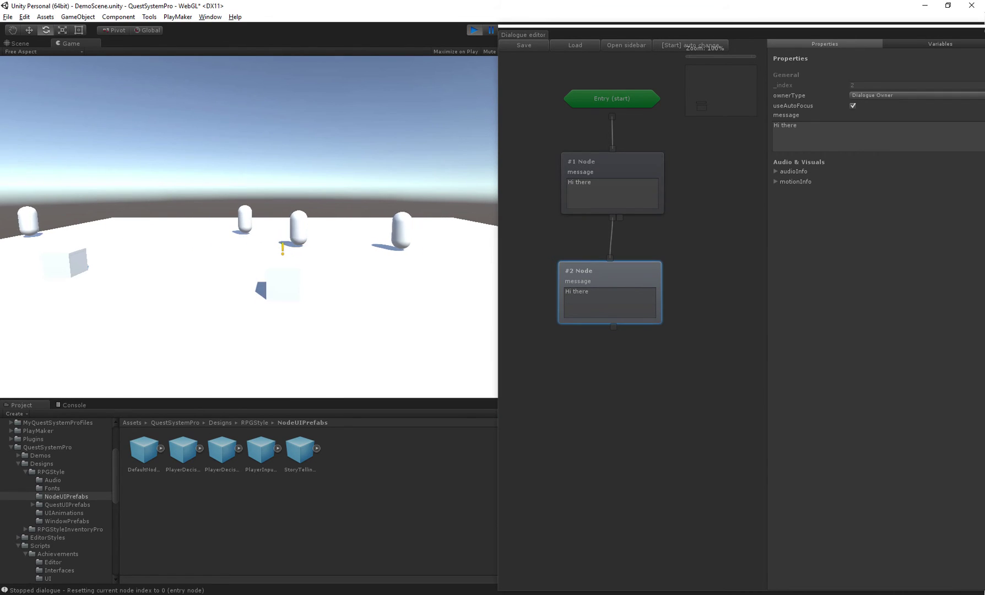
click(474, 31)
Move the dialogue editor window over the main editor, widen it, and centre the node graph in its canvas
drag(556, 26, 282, 15)
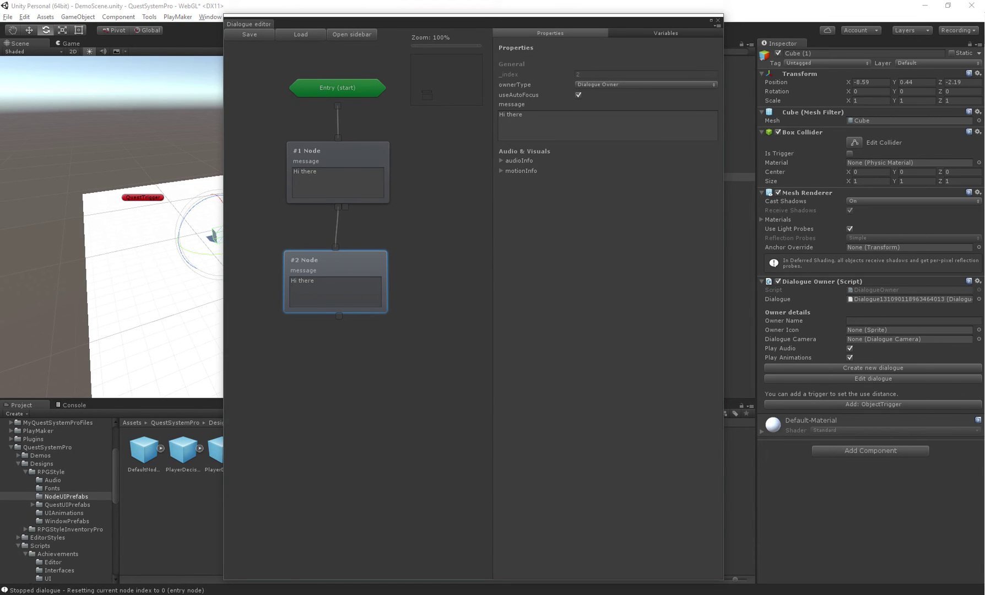
drag(223, 246, 7, 246)
drag(723, 246, 905, 247)
drag(551, 22, 626, 22)
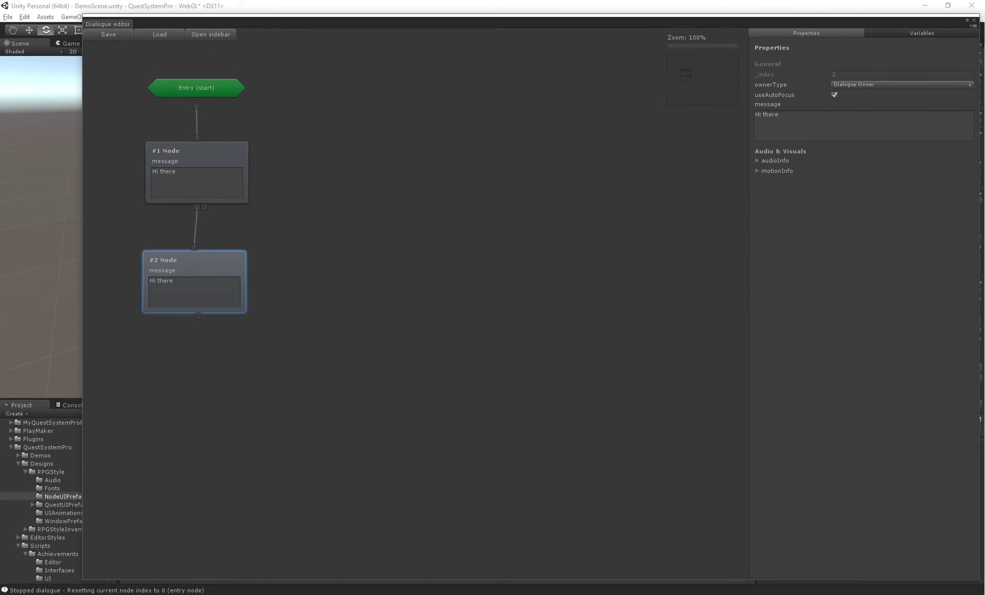
middle_drag(352, 209, 575, 249)
Move #2 Node down and to the left of #1 Node, making room for a second branch
drag(418, 300, 394, 297)
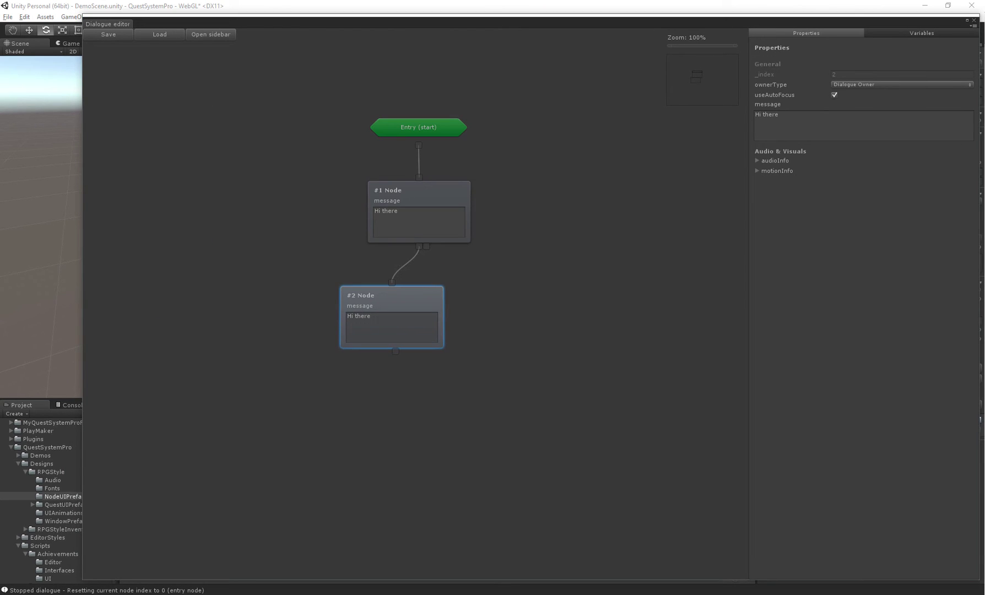
click(420, 191)
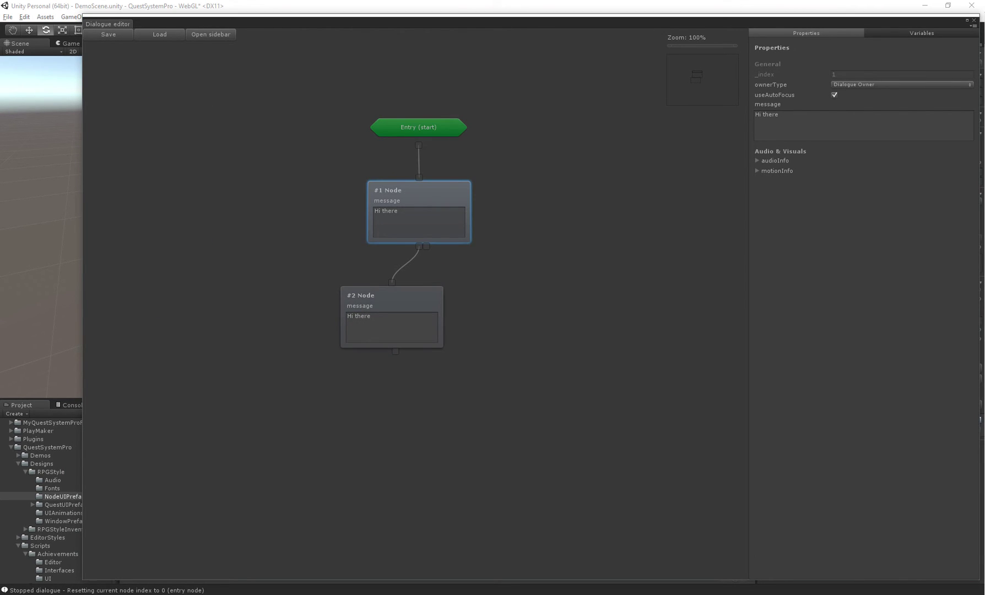
middle_drag(496, 276, 499, 227)
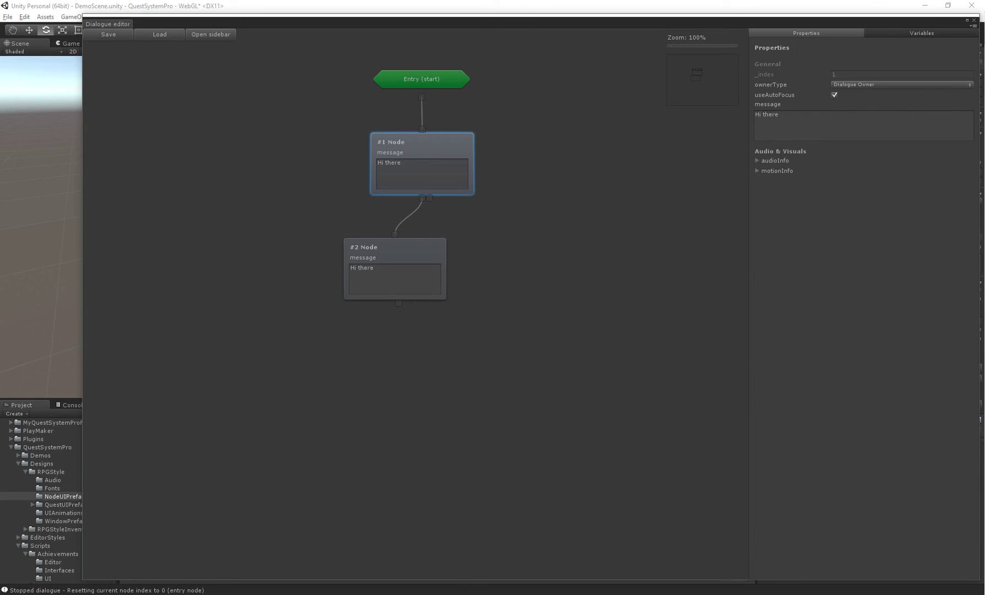
drag(437, 204, 516, 241)
middle_drag(490, 242, 510, 228)
drag(427, 235, 395, 246)
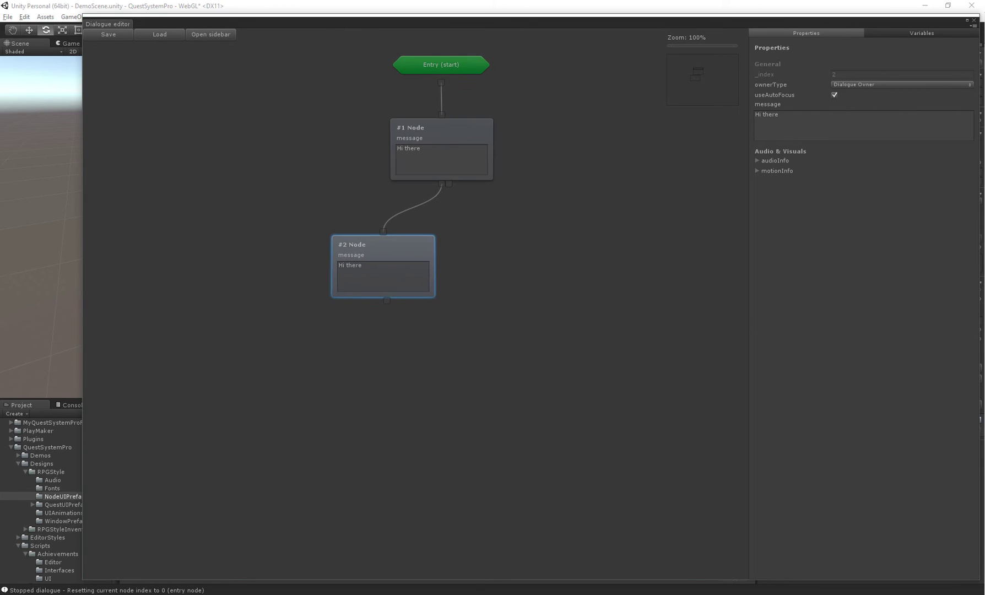
Duplicate #2 Node, place the copy to its right, and connect #1 Node to the copy as a second branch
key(ctrl+c)
key(ctrl+v)
drag(515, 246, 486, 244)
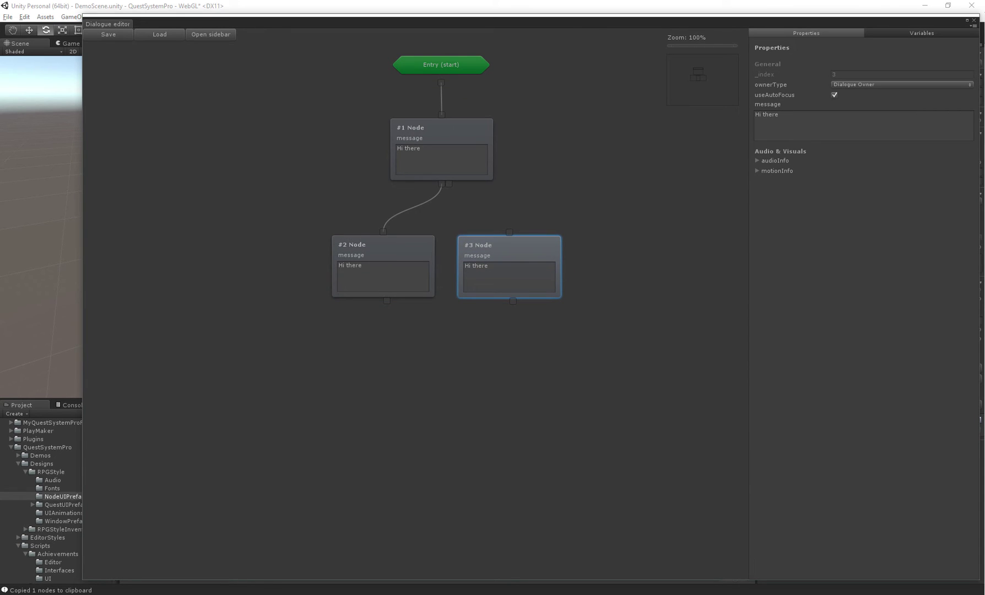
drag(449, 184, 509, 232)
middle_drag(508, 221, 515, 240)
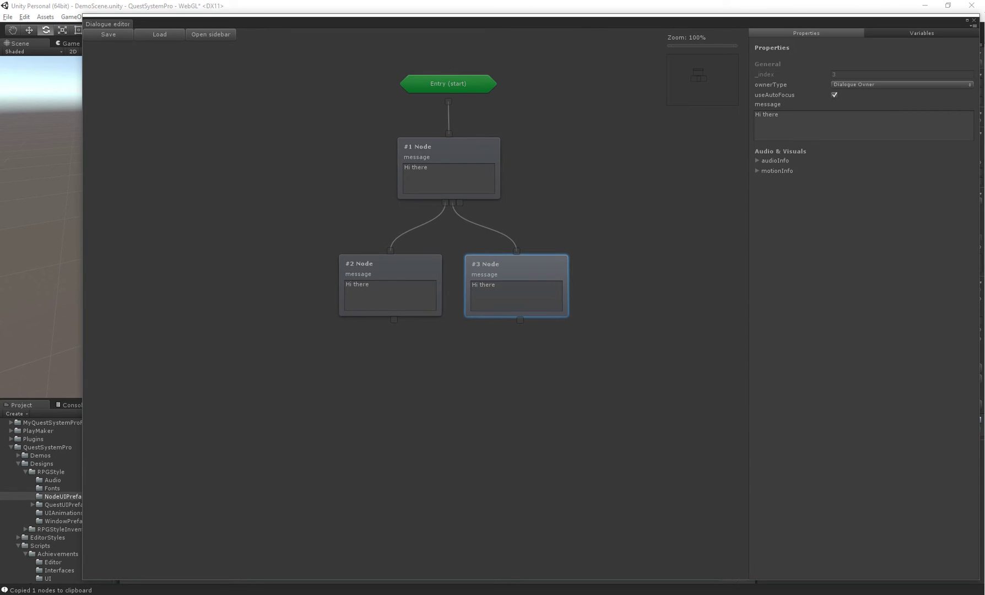
drag(516, 268, 512, 265)
click(574, 231)
middle_drag(574, 230, 570, 257)
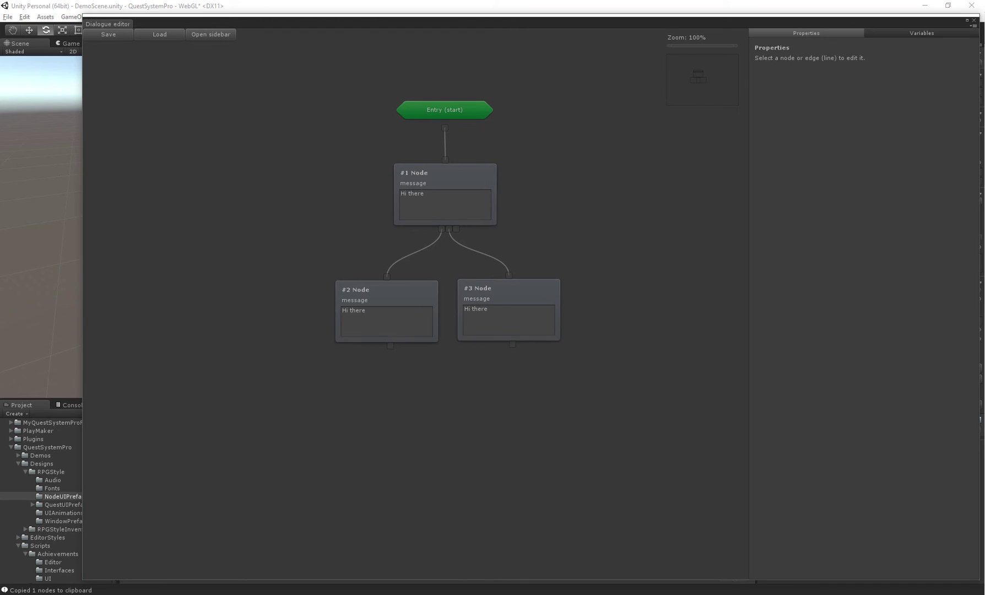
Examine the properties of the three message nodes and of the connection from #1 Node to #2 Node
click(415, 253)
click(445, 178)
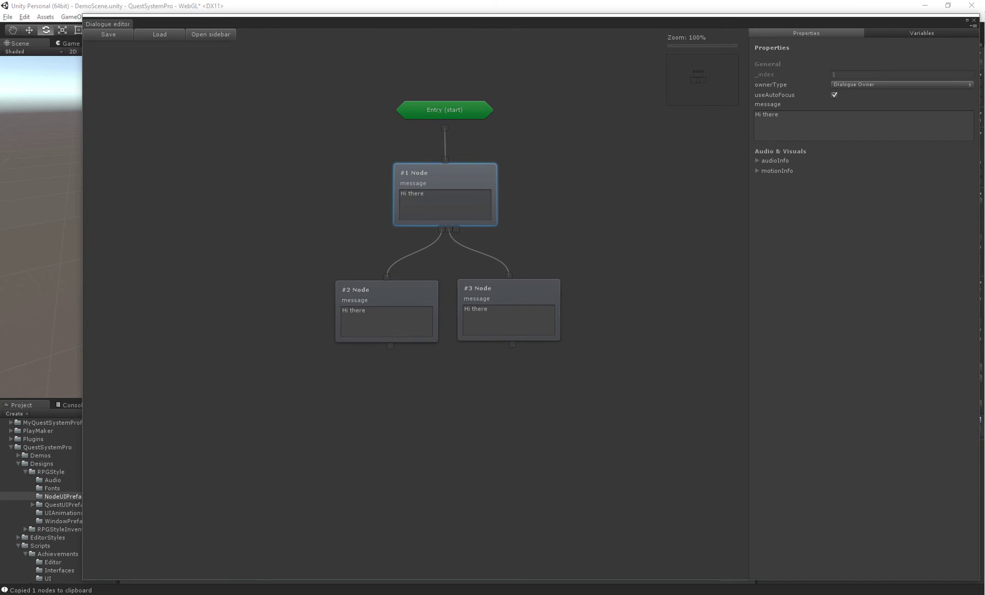
click(414, 253)
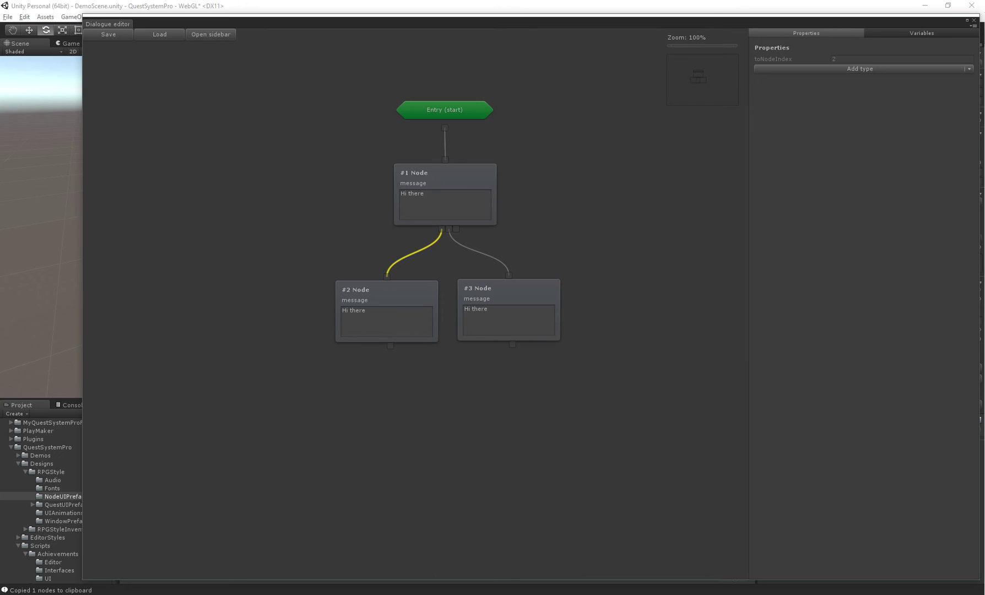
click(388, 292)
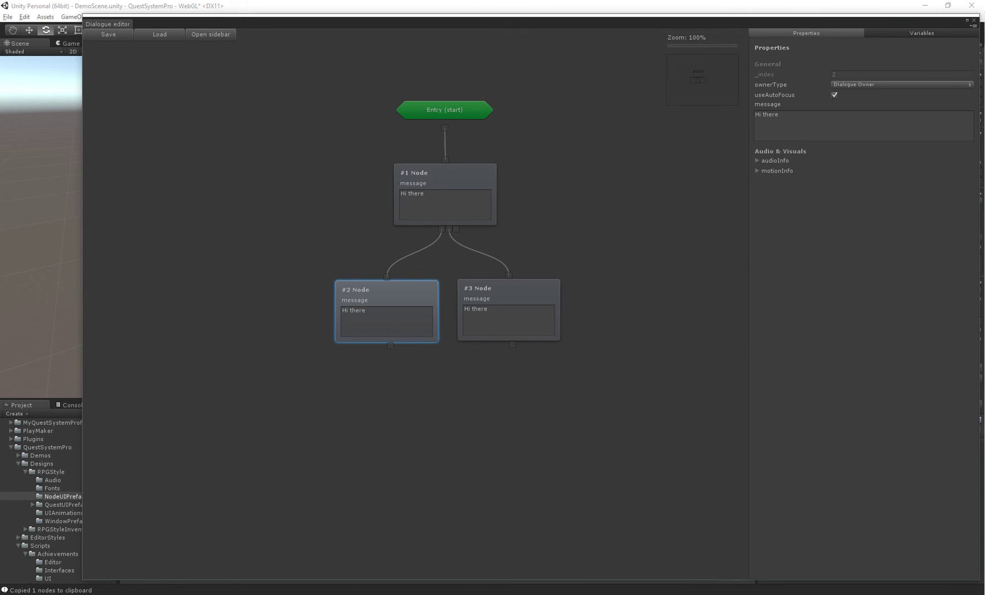
click(508, 290)
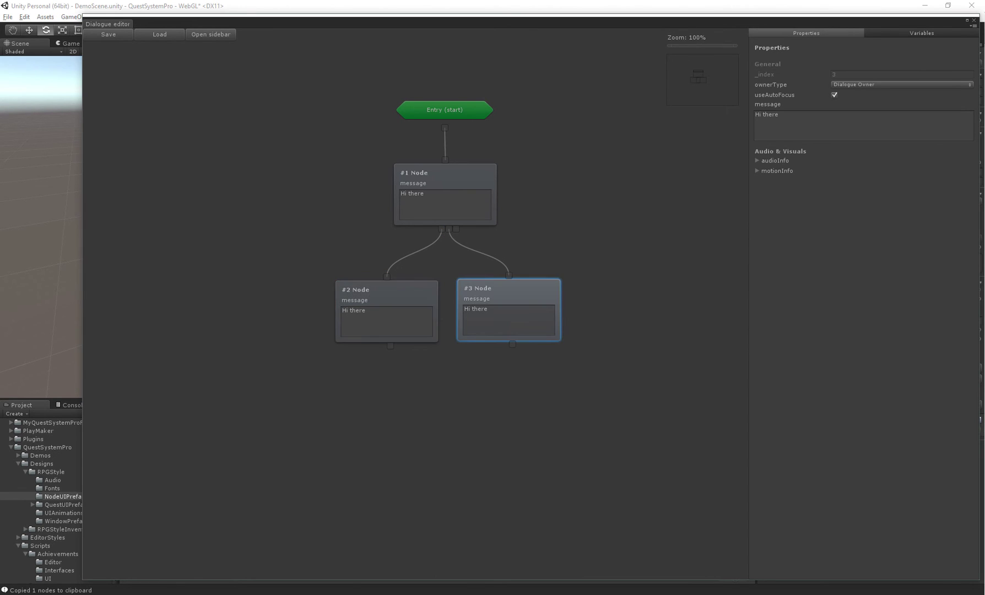
click(600, 298)
mouse_move(601, 297)
middle_down()
mouse_move(540, 279)
mouse_move(594, 278)
middle_up()
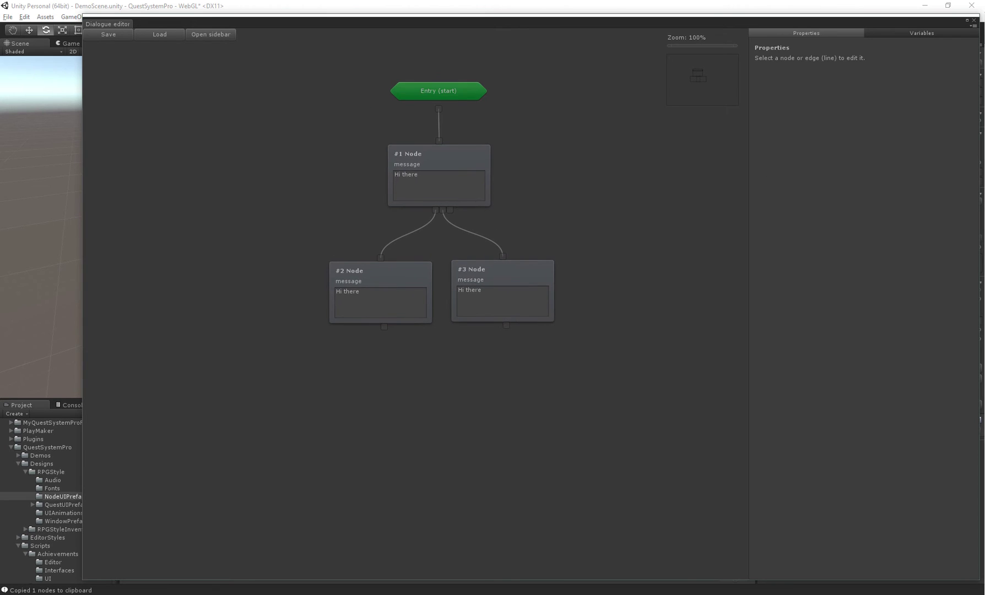
click(385, 274)
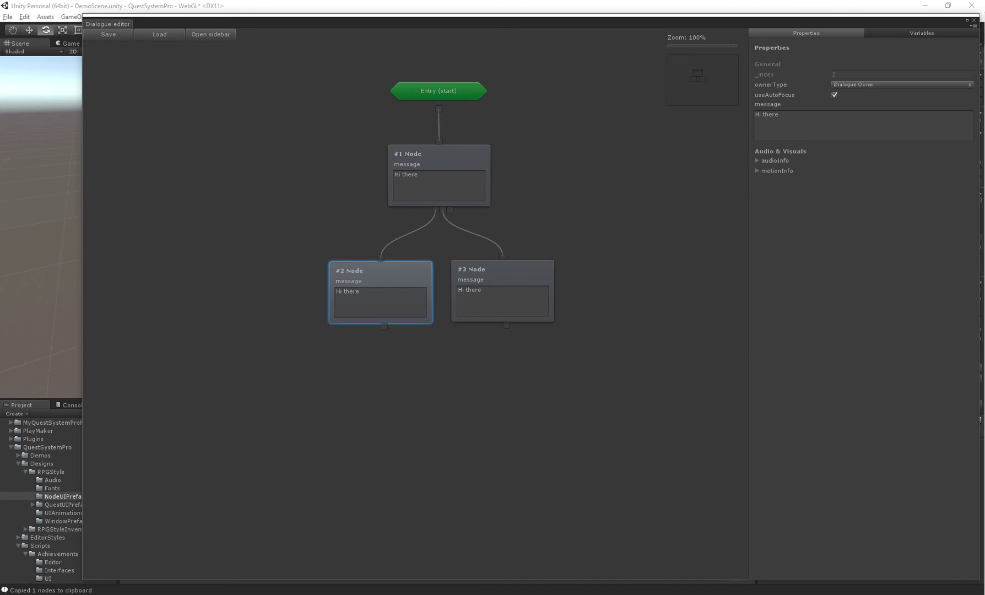
click(408, 234)
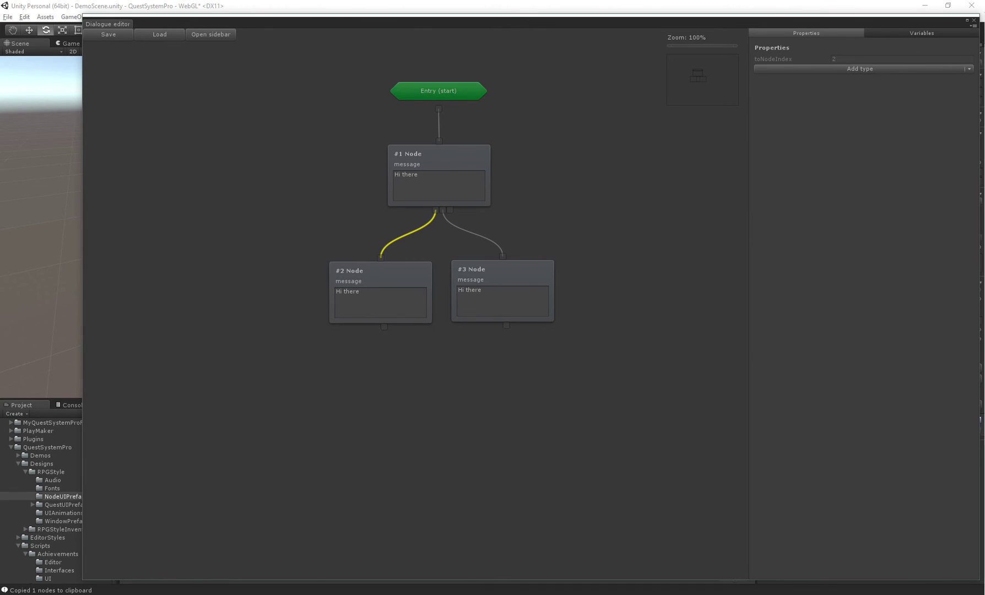
Add a TaskStatusEdgeCondition to the connection from #1 Node to #2 Node
drag(440, 20, 431, 20)
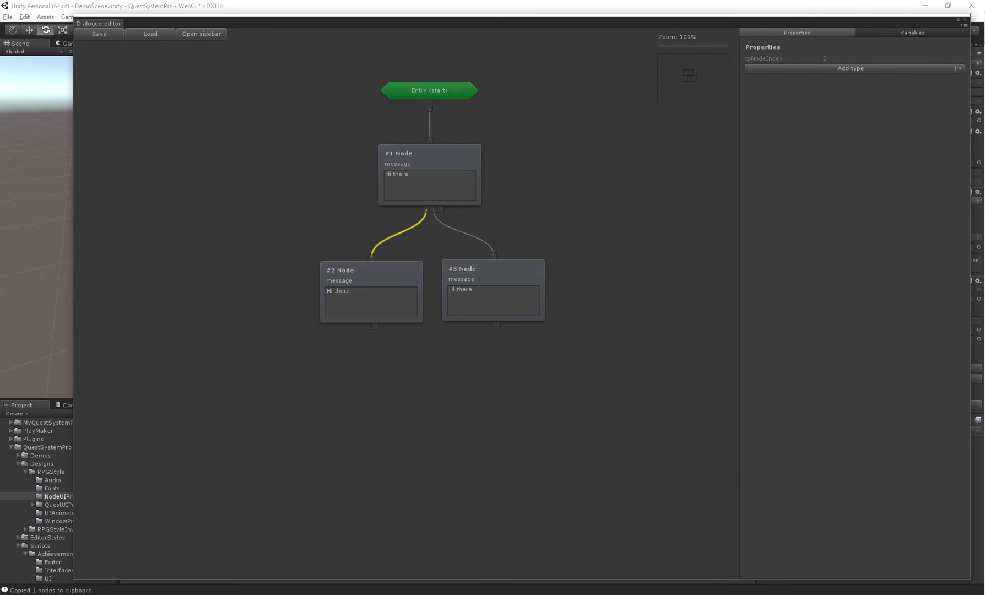
click(464, 233)
click(400, 233)
click(766, 69)
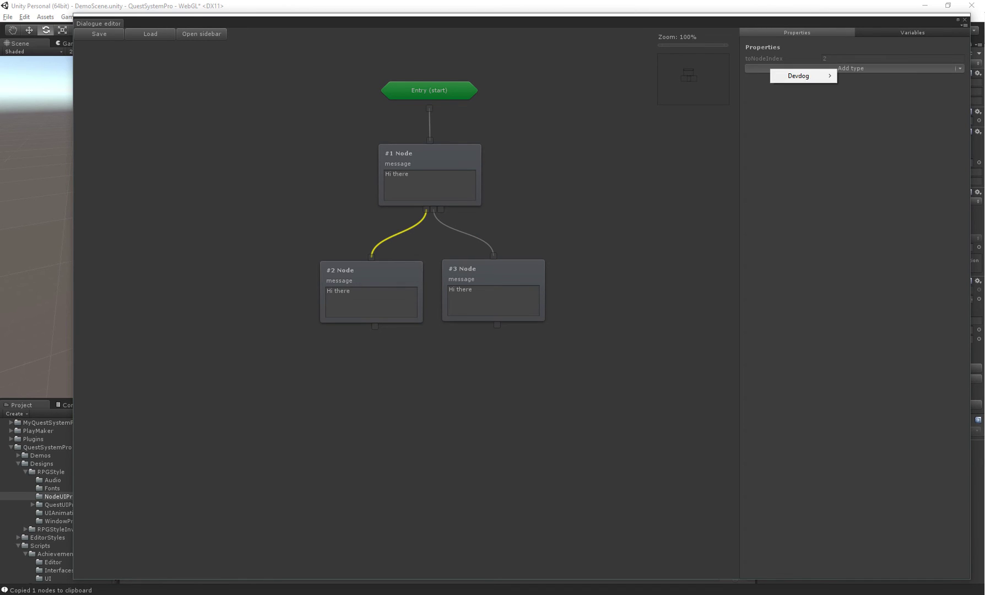
mouse_move(799, 75)
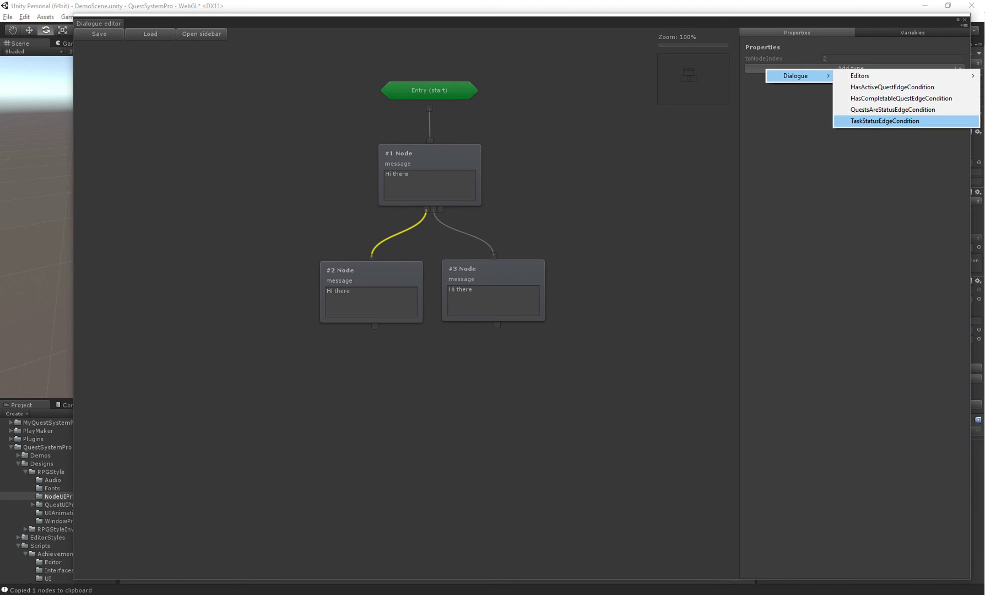
click(885, 120)
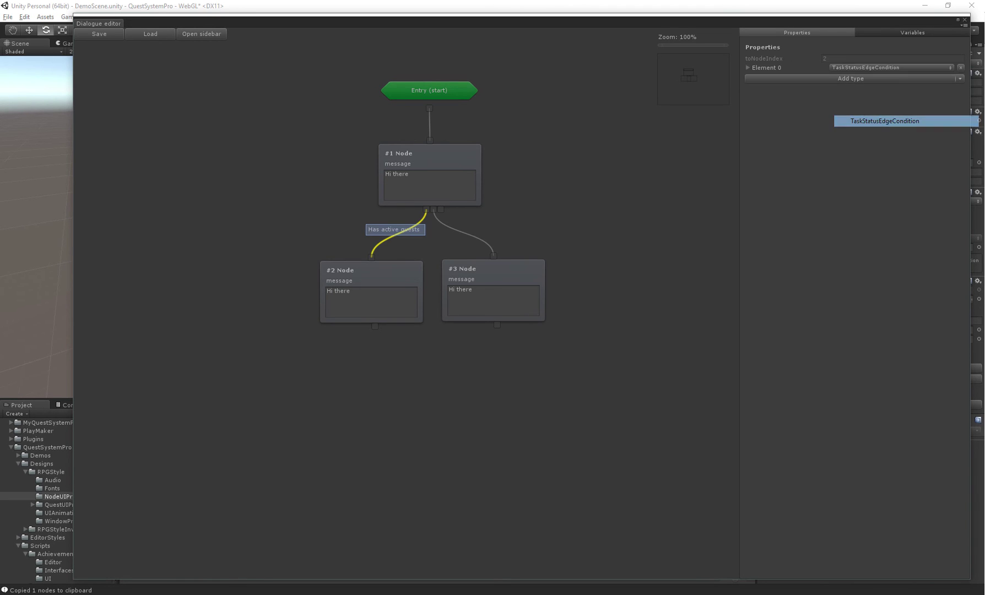
Spread #2 Node and #3 Node further apart beneath #1 Node
drag(371, 271, 348, 273)
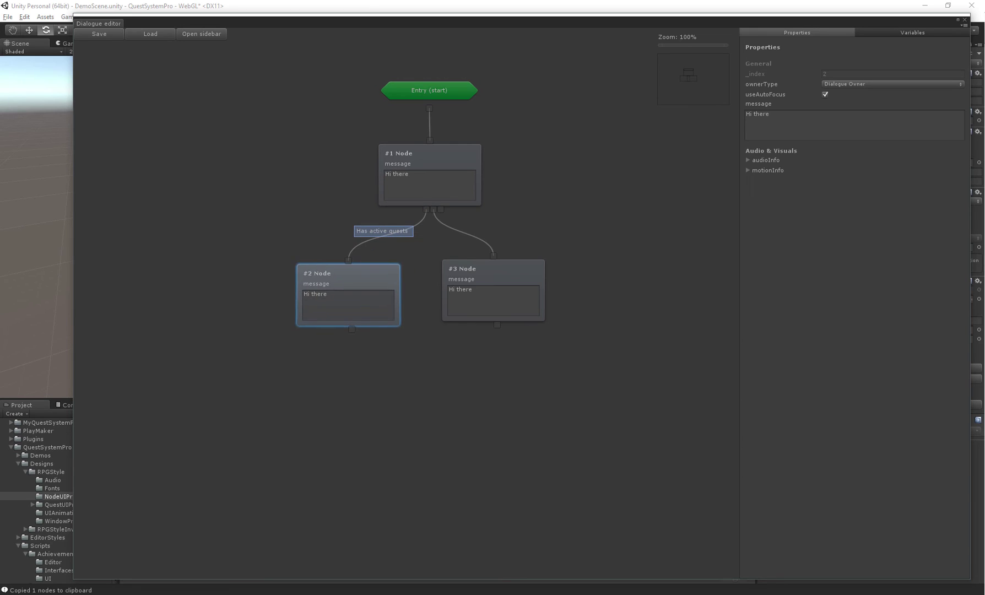
drag(496, 269, 514, 276)
click(496, 374)
In the TaskStatusEdgeCondition between #1 Node and #2 Node, keep the status Active and add the Gather_Quest_#1 quest
click(387, 235)
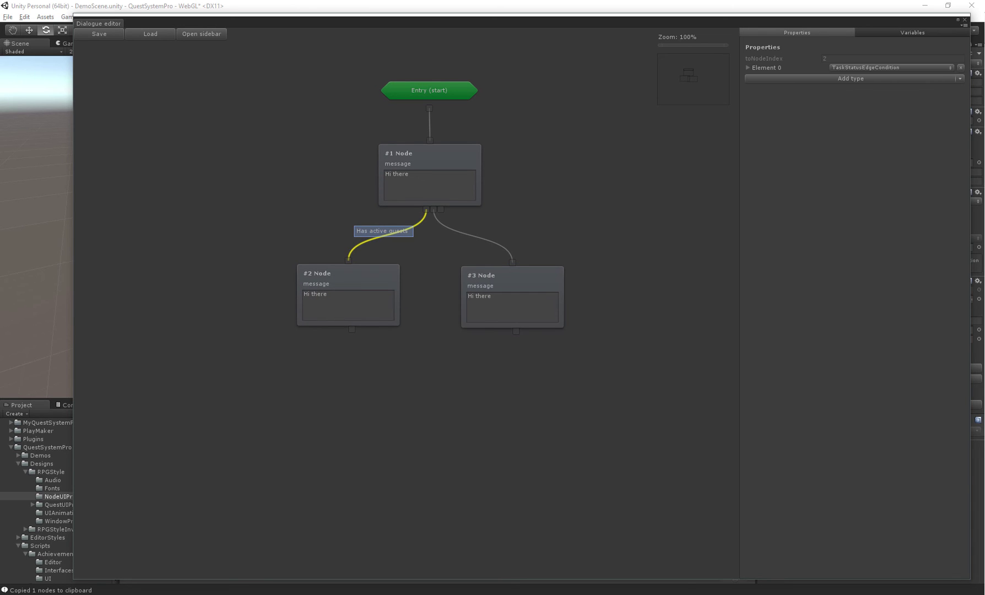
click(748, 68)
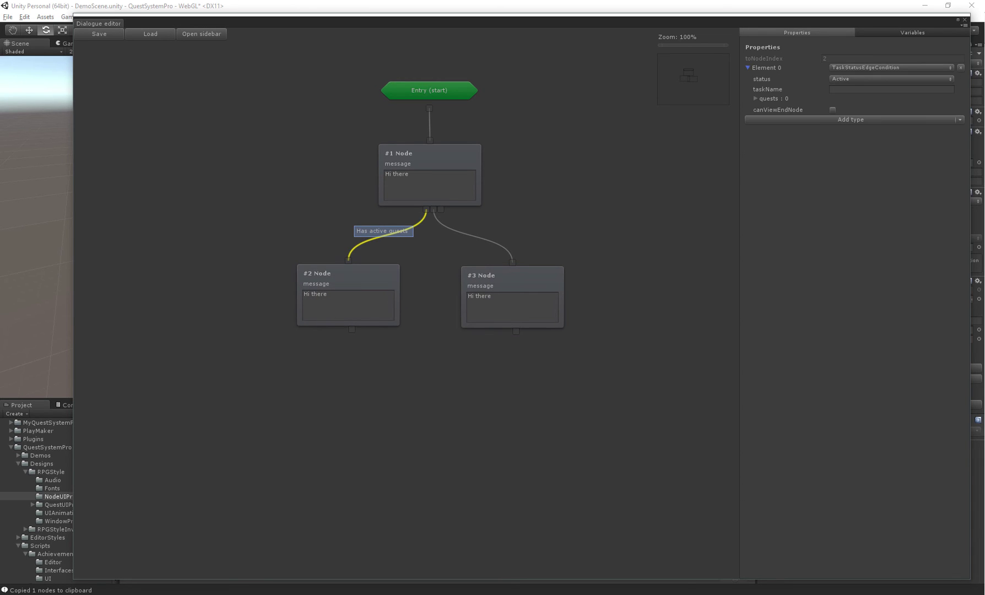
click(891, 79)
click(859, 101)
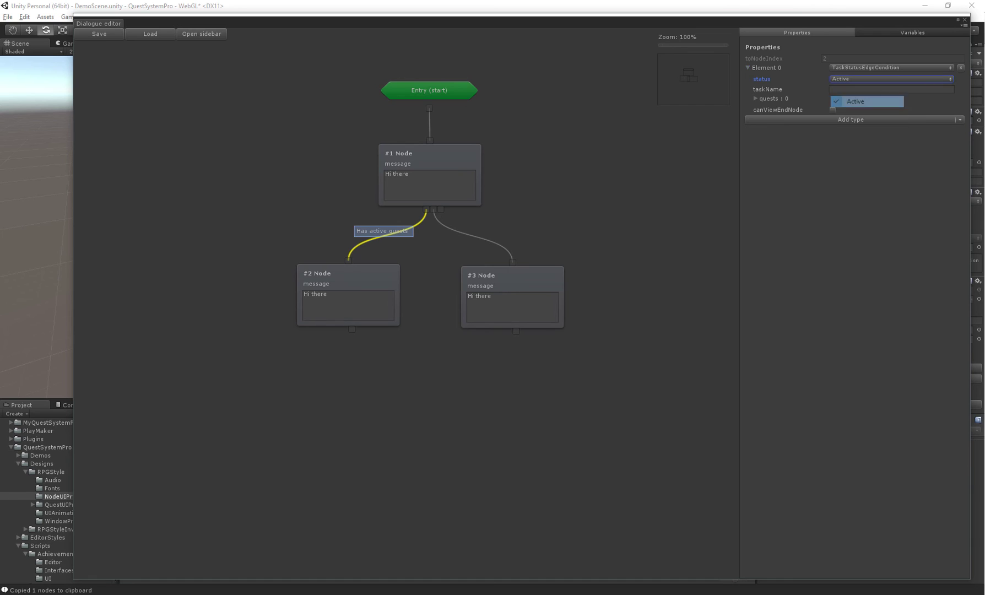
click(755, 98)
click(852, 109)
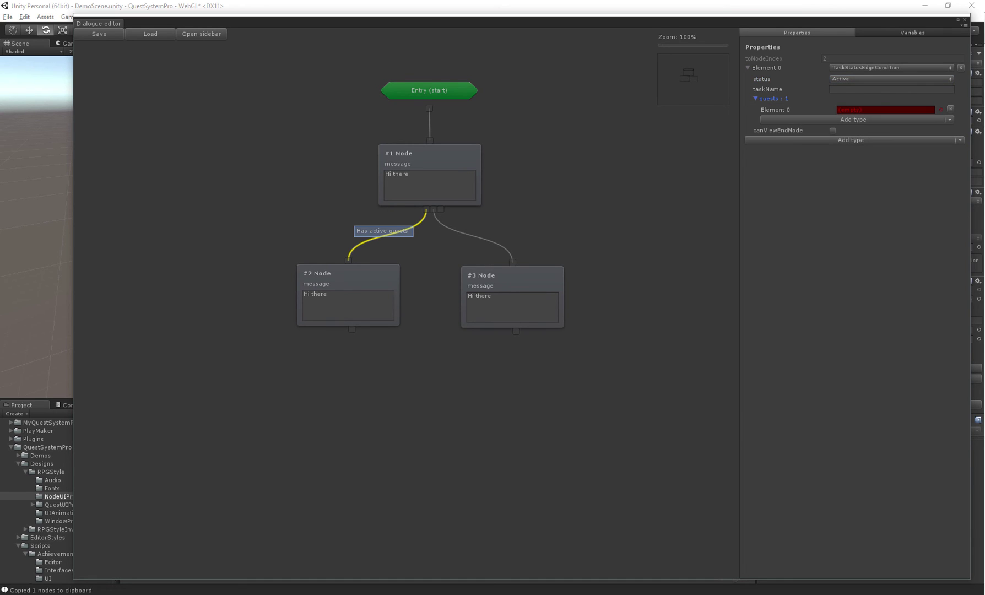
click(941, 110)
click(394, 214)
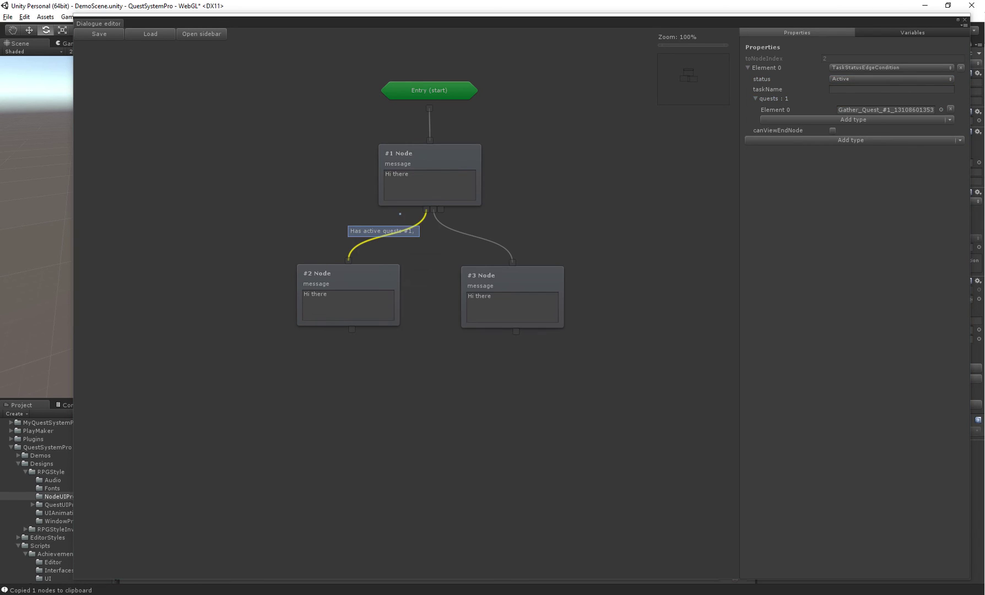
Set the task name of the condition between #1 Node and #2 Node to Main
click(881, 90)
text(Main)
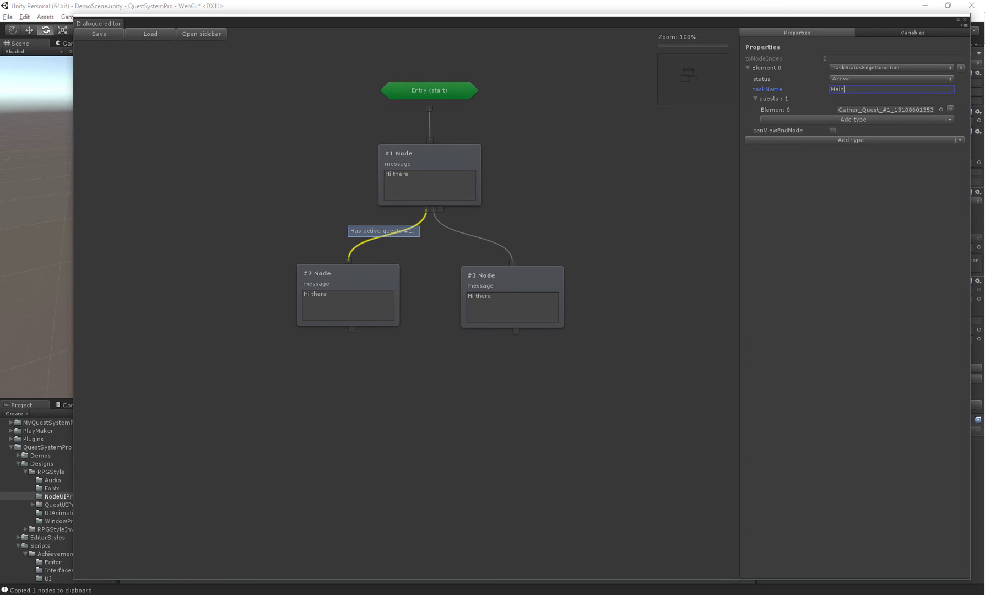
middle_drag(429, 237, 441, 243)
click(364, 282)
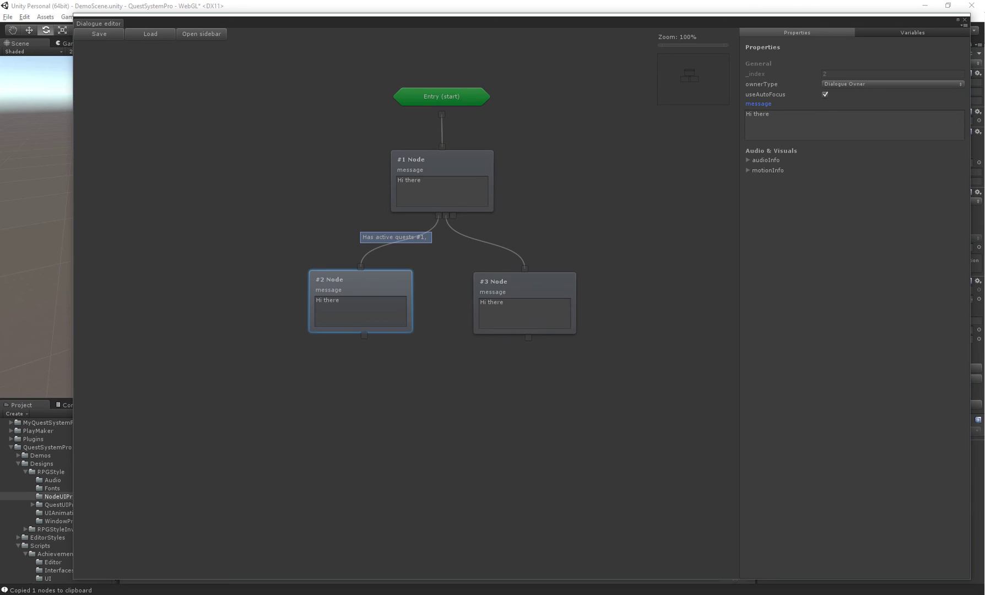
click(399, 240)
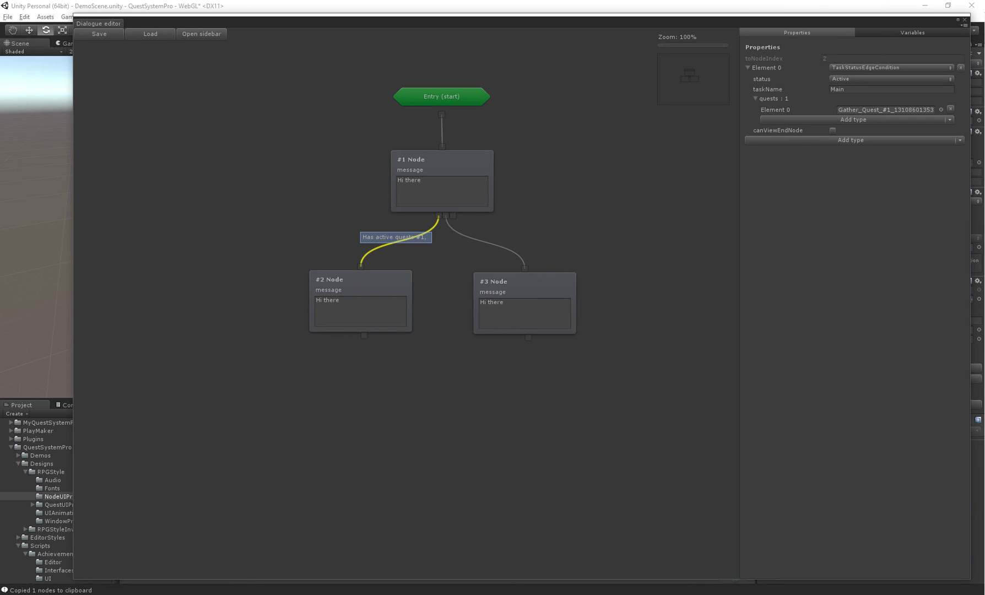
click(870, 89)
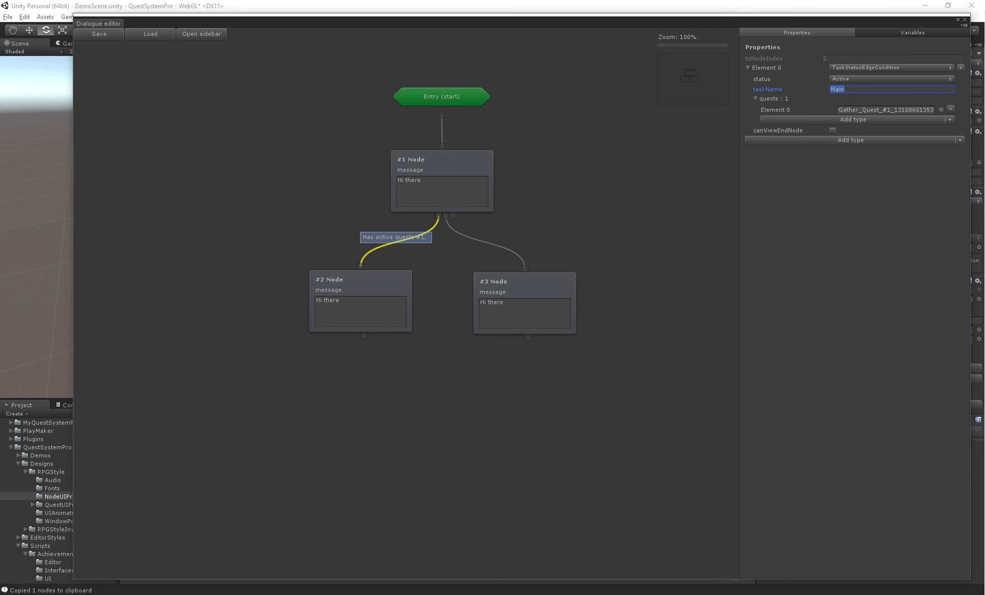
Set #2 Node's message to "Has active quest" and #3 Node's message to "Does not have active quest"
click(363, 282)
click(526, 283)
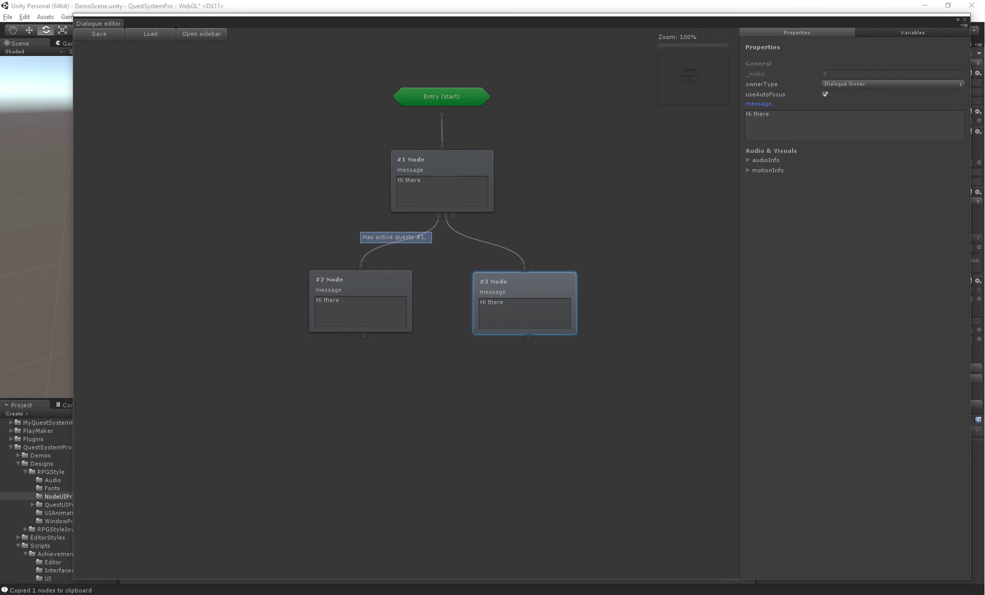
middle_drag(526, 308, 531, 318)
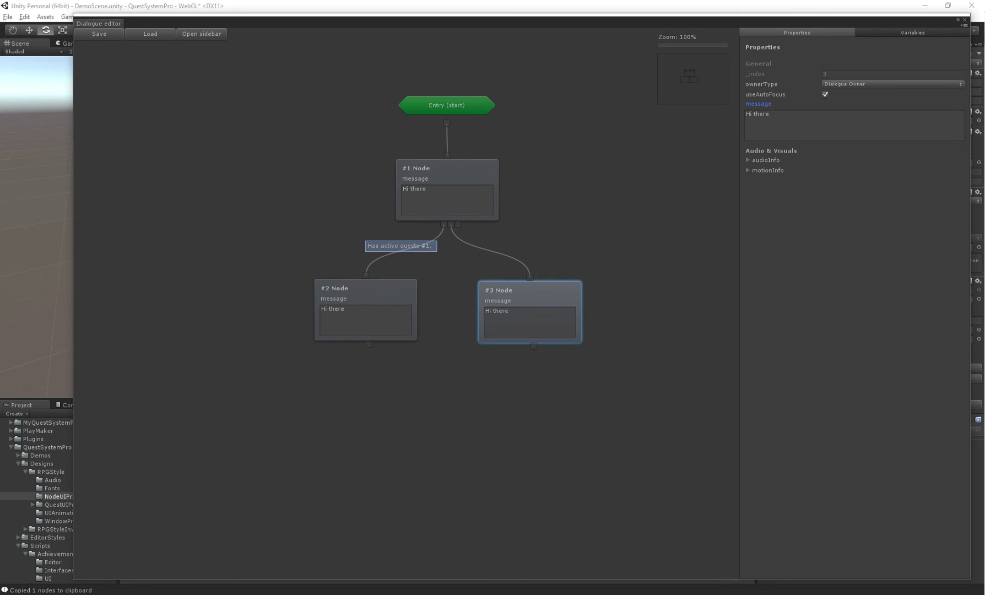
click(365, 319)
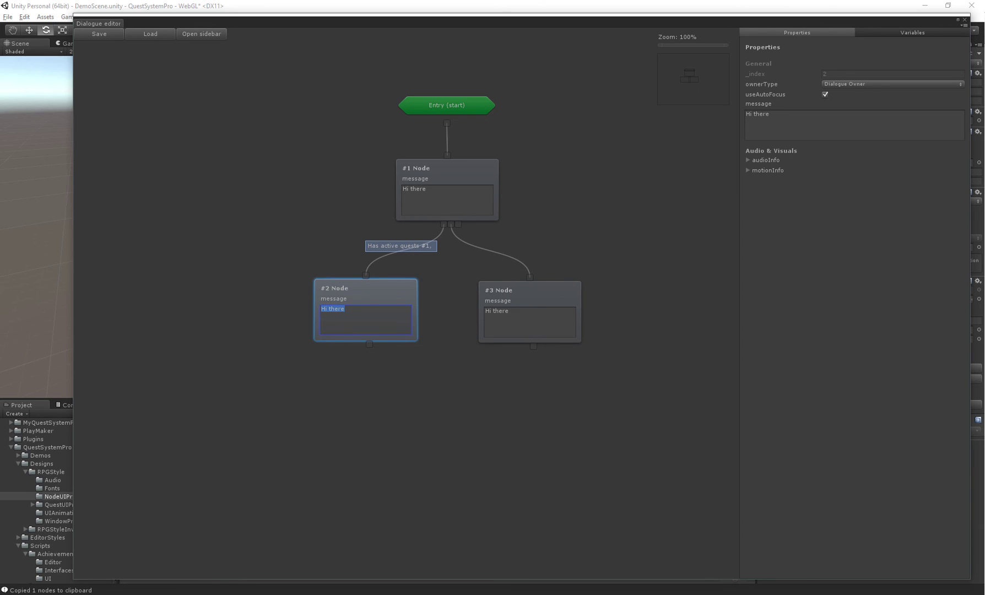
text(Has active quest)
click(529, 322)
text(Does n)
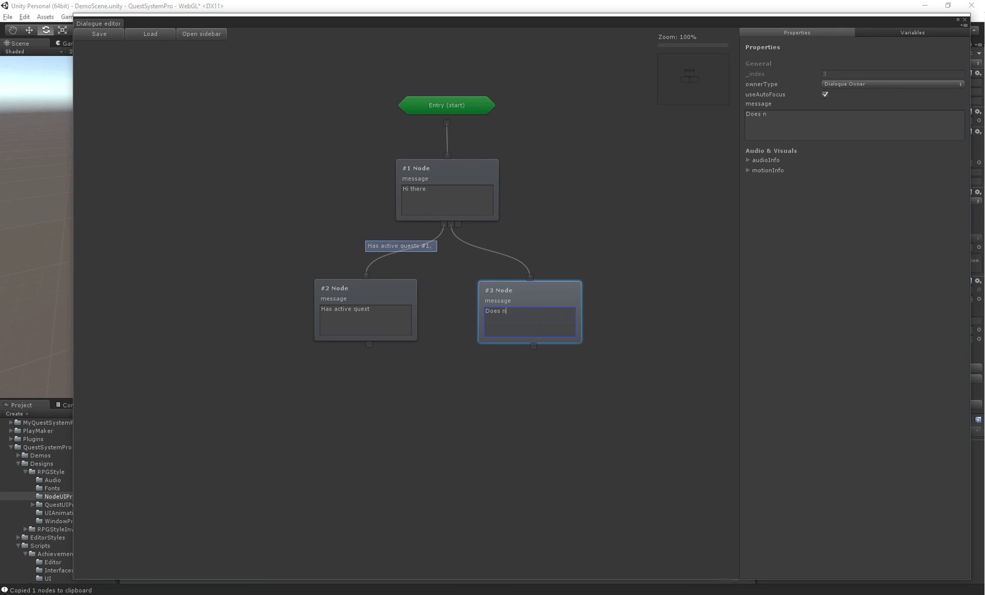
text(ot have active quest)
key(Escape)
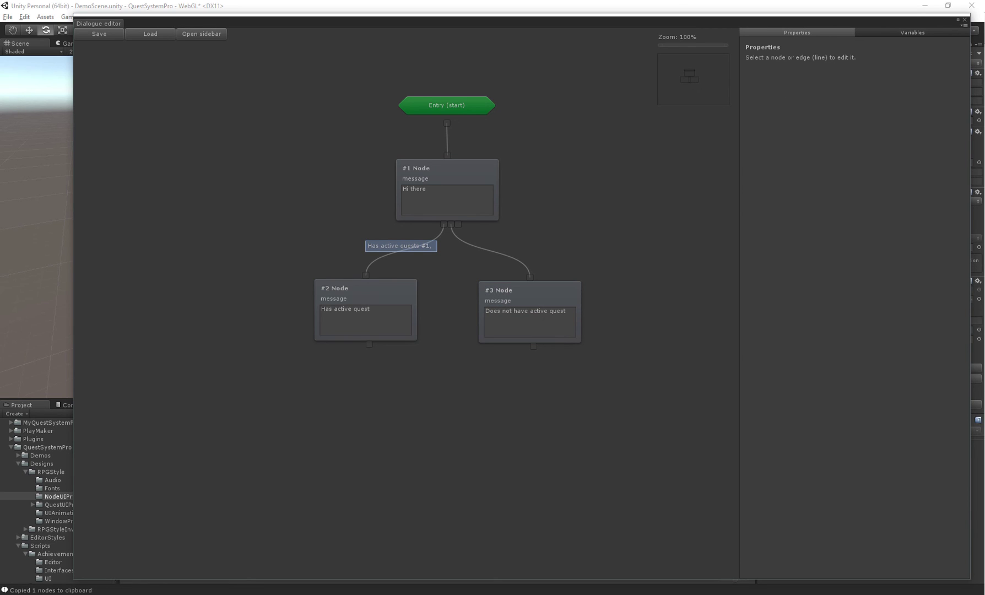
Shrink the dialogue editor and move it beside the scene view, keeping the whole node graph in view
drag(74, 159, 374, 163)
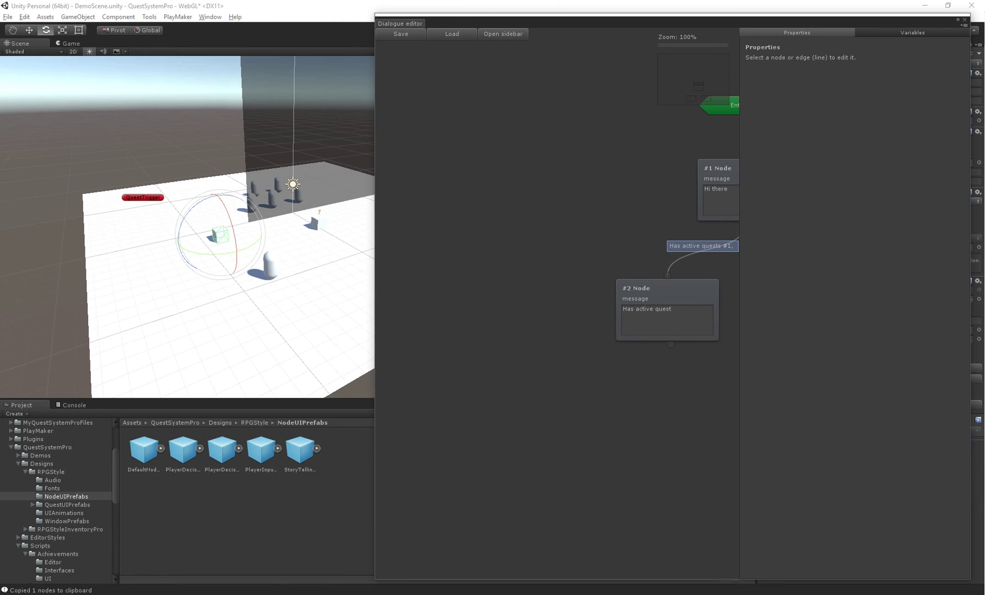
middle_drag(634, 193, 440, 231)
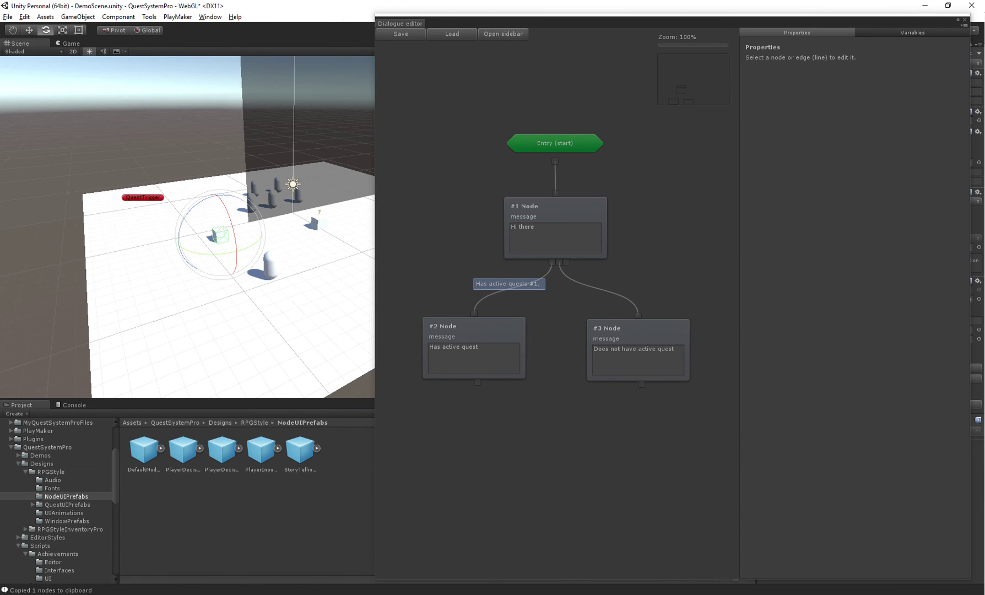
drag(374, 160, 497, 159)
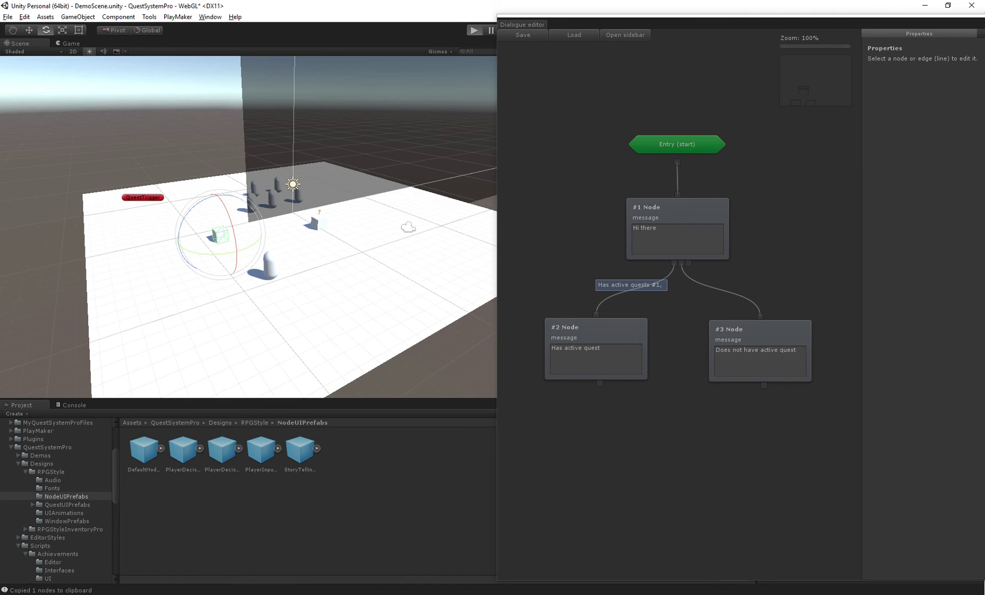
Run the game and accept the Gather Quest from the cube marked with an exclamation mark
key(ctrl+p)
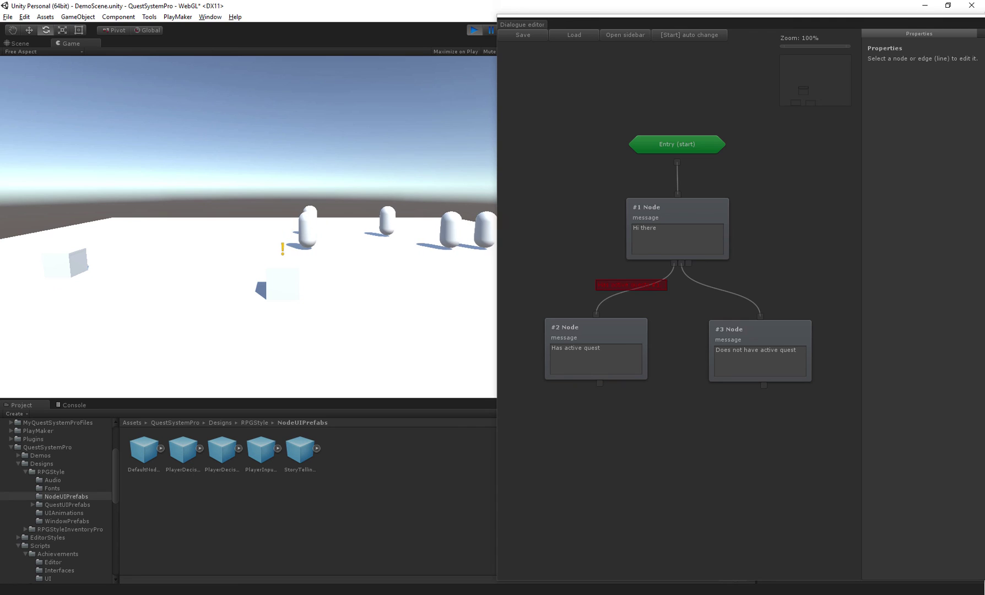
click(631, 289)
middle_drag(631, 290, 616, 294)
click(652, 312)
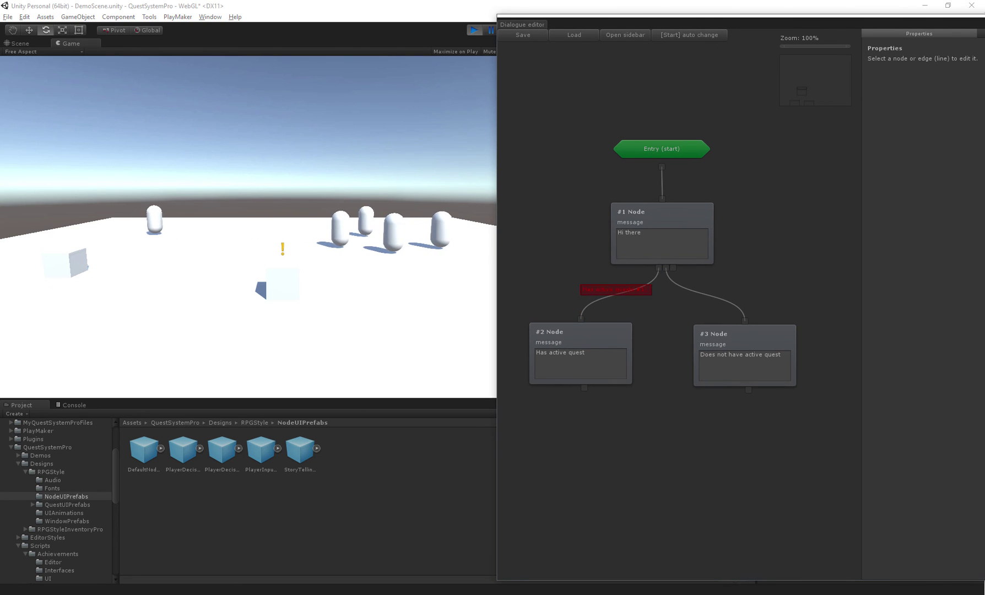
click(283, 284)
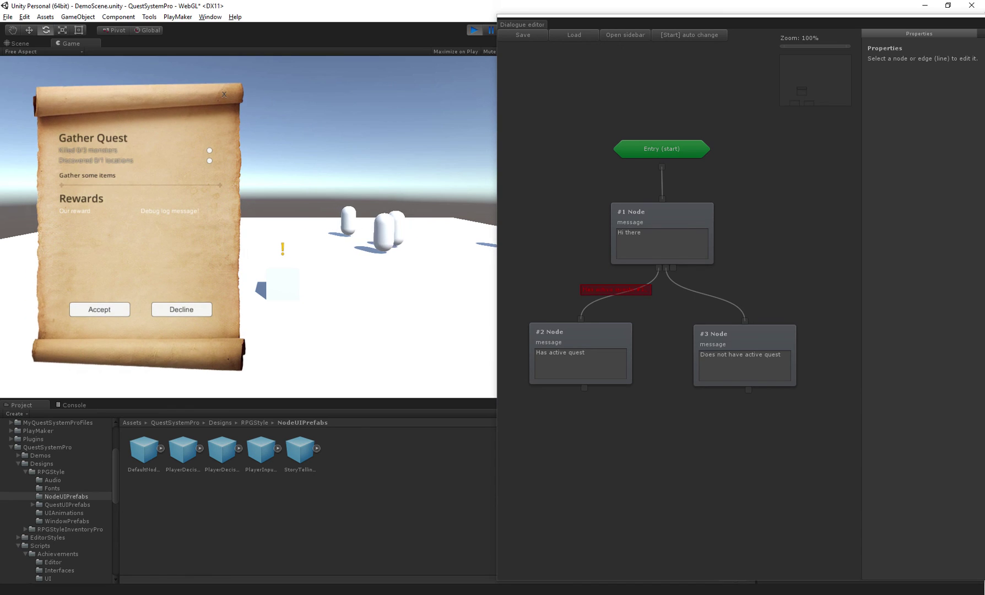
click(208, 151)
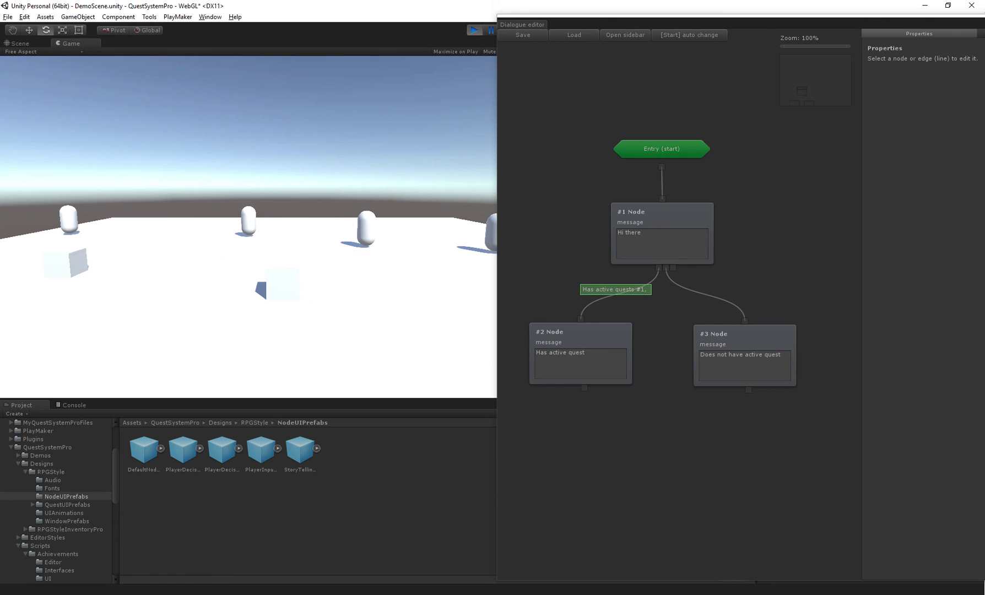
Play the other cube's dialogue to its end with the quest active, and check the Gather Quest in the quest log
click(67, 263)
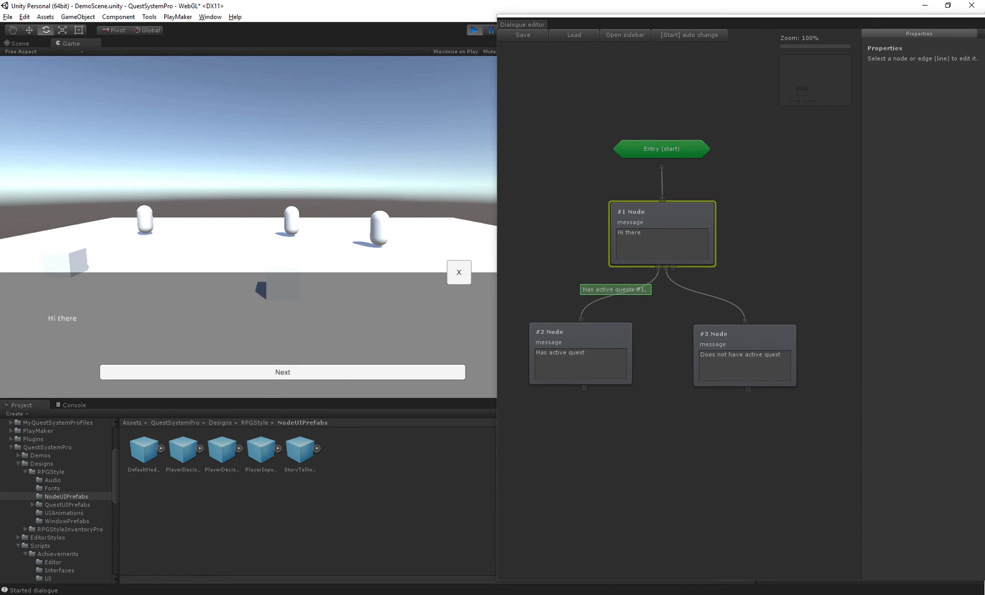
click(282, 373)
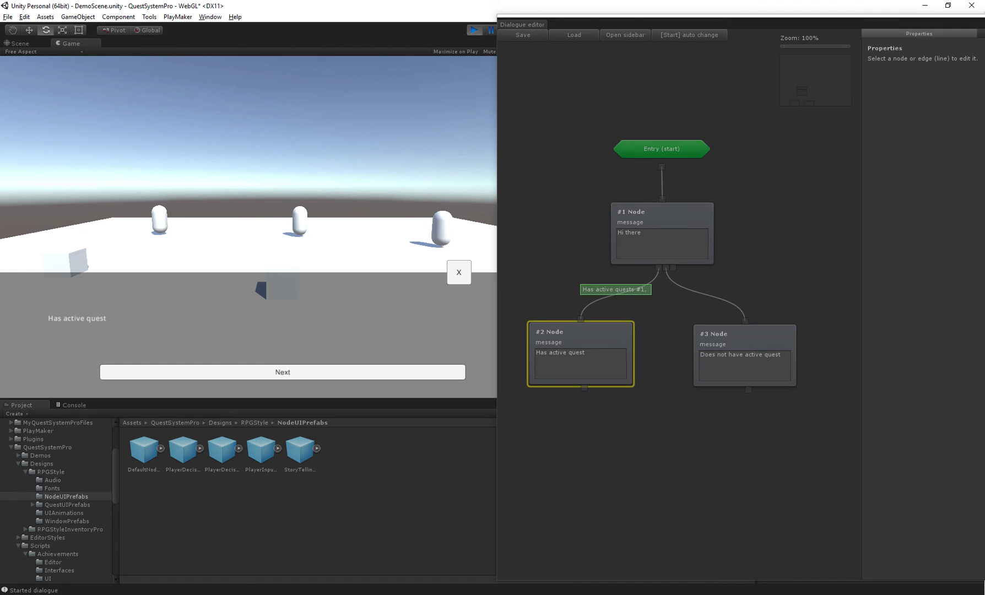
click(282, 373)
key(l)
click(164, 137)
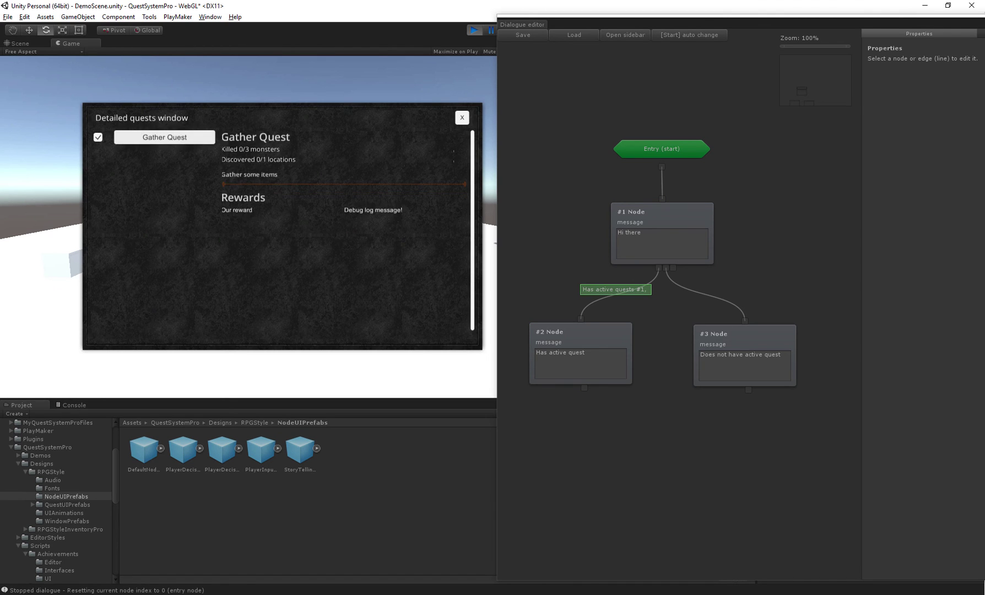
key(l)
Cancel the Gather Quest, replay the cube's dialogue up to its second message, and stop the game
click(279, 286)
click(182, 309)
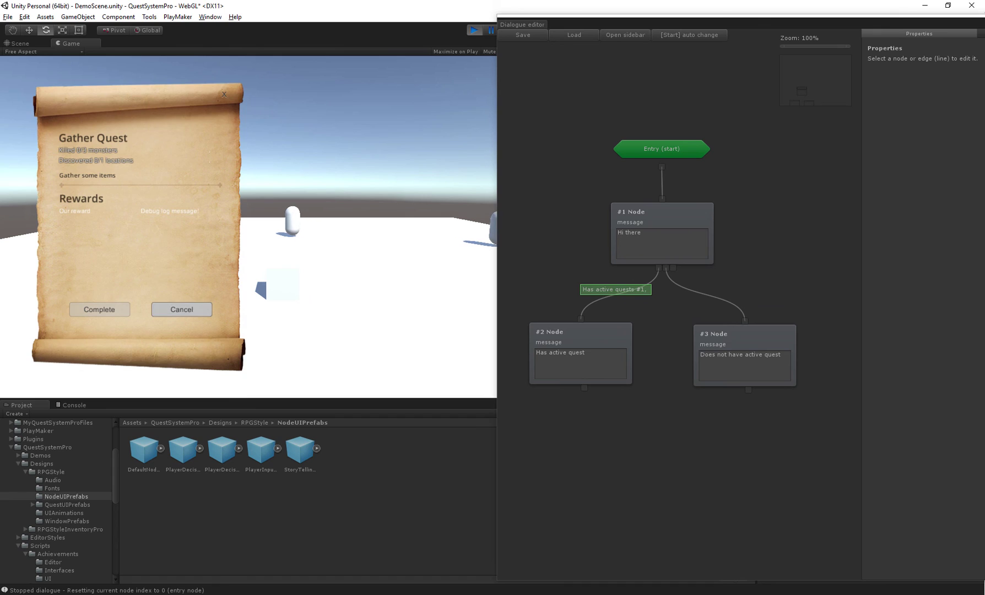
click(66, 265)
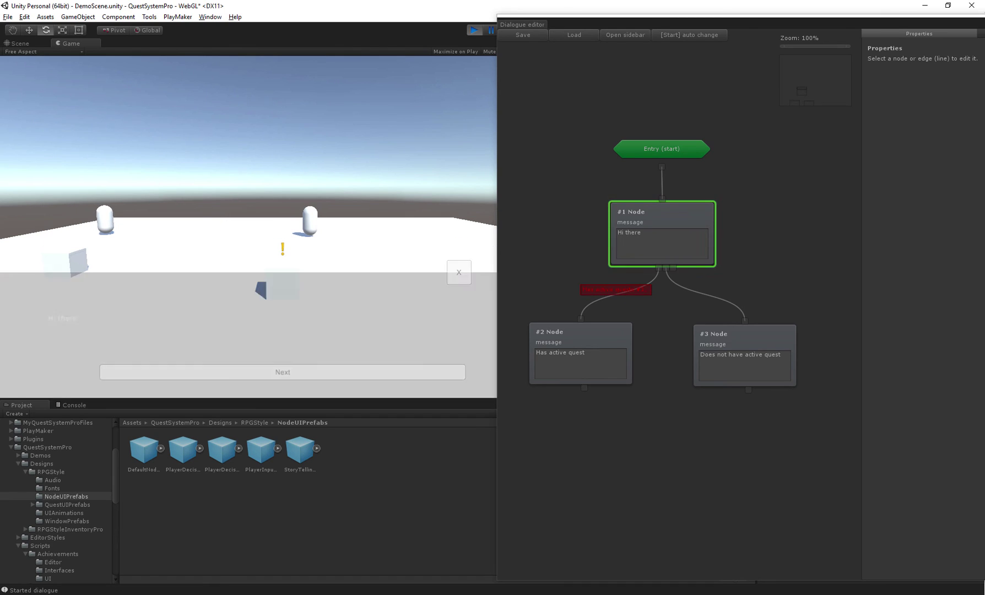
click(282, 373)
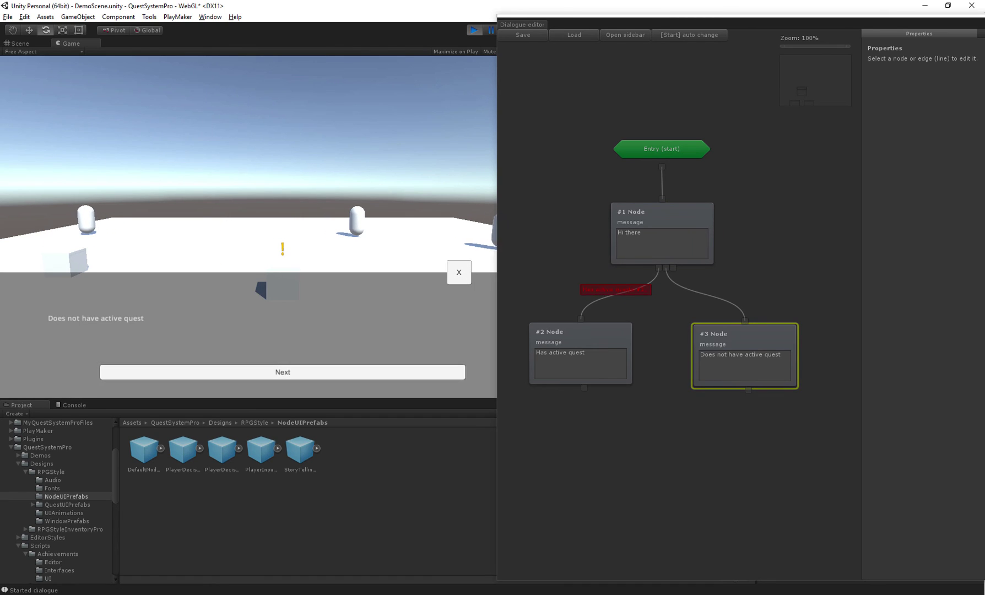
key(ctrl+p)
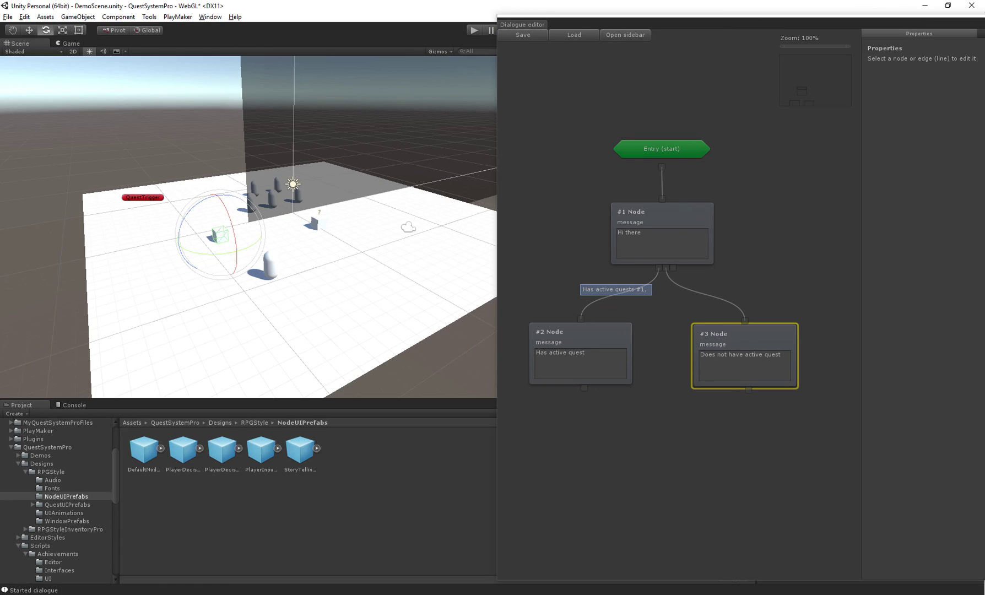
Widen the dialogue editor window over the scene view and recentre the node graph in it
drag(661, 23, 592, 23)
middle_drag(595, 294, 642, 304)
click(568, 250)
click(654, 251)
click(641, 307)
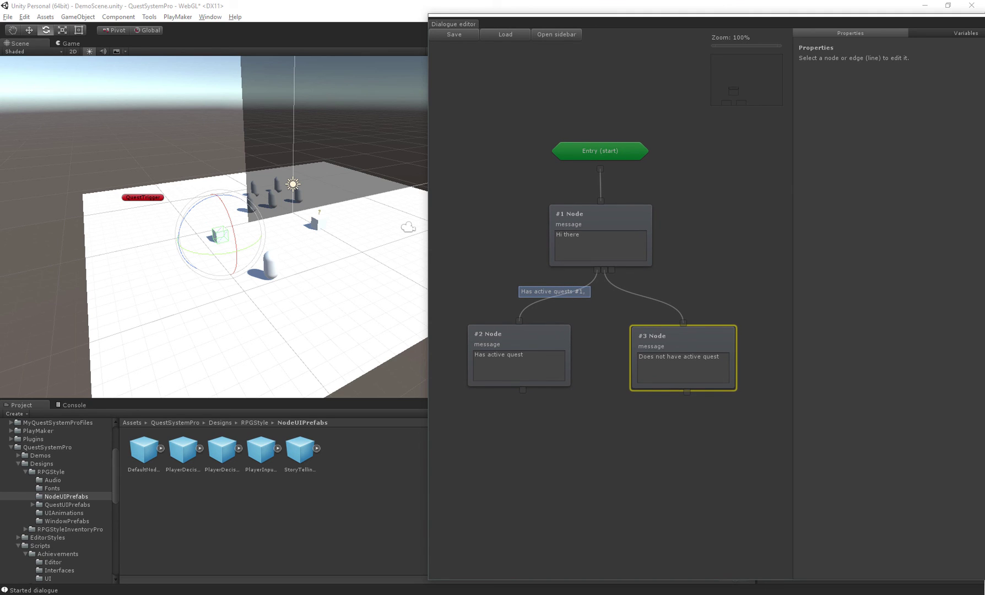
drag(425, 218, 308, 218)
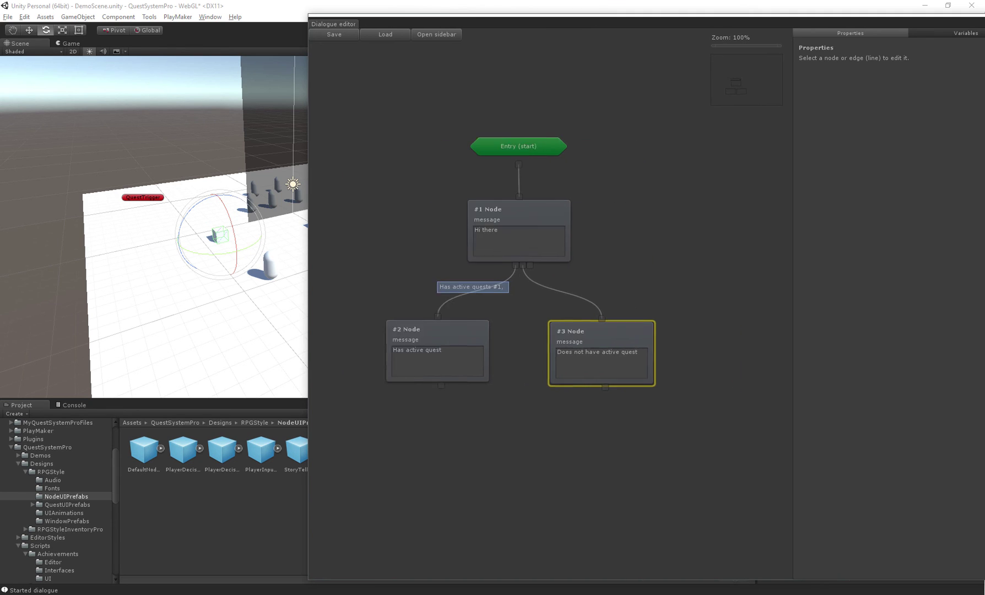